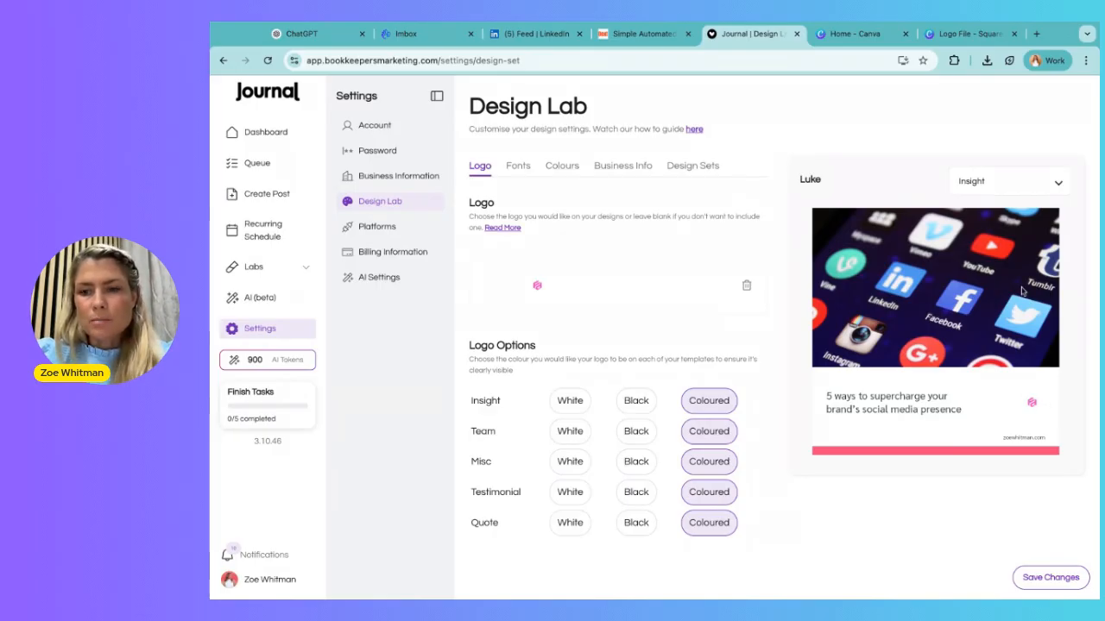
Preview the logo on the Team and Misc design templates, finishing on the Insight template.
click(1007, 190)
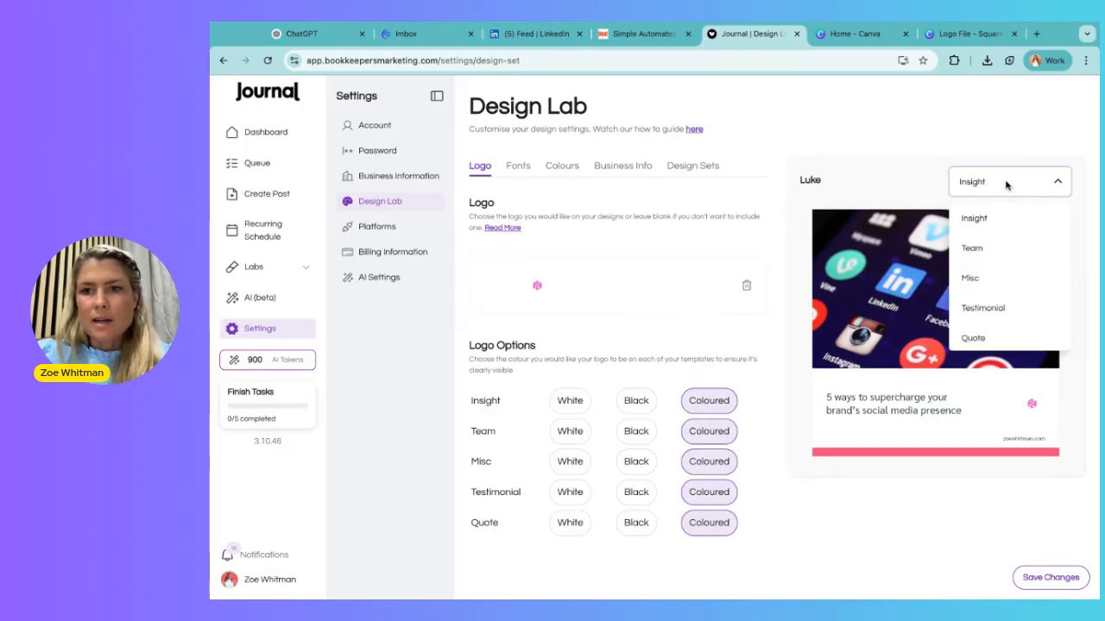
click(990, 251)
click(999, 185)
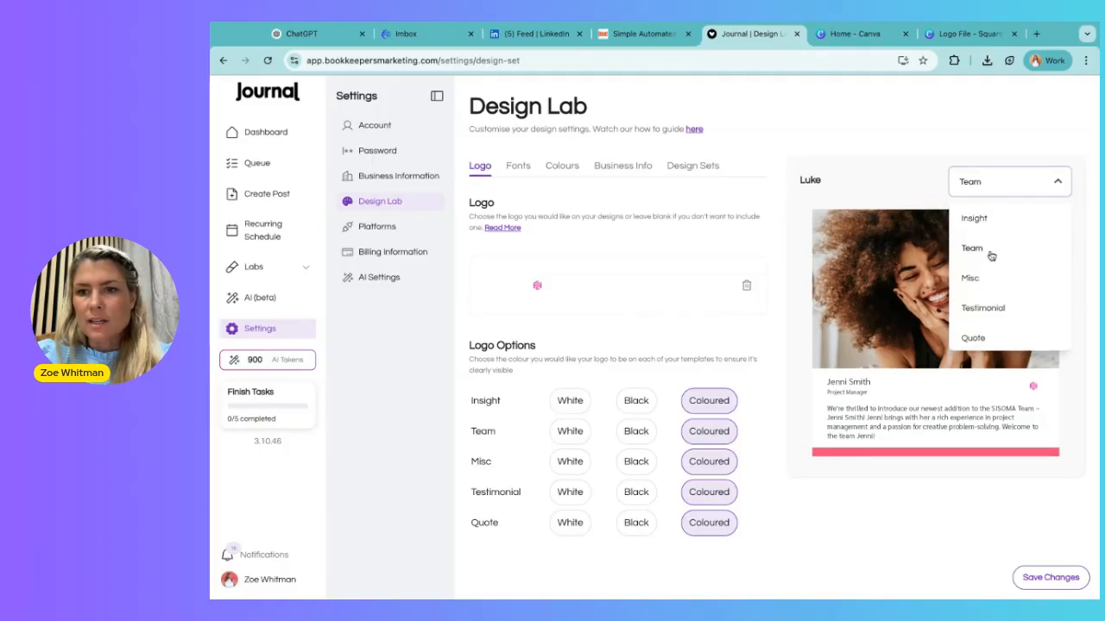
click(980, 277)
click(1008, 180)
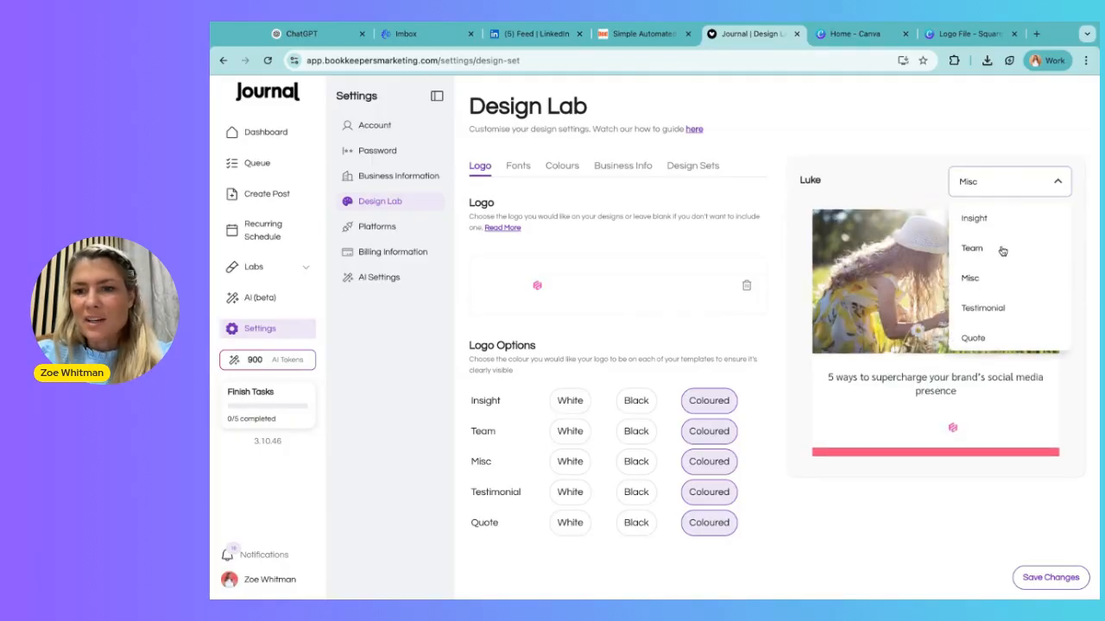
click(1006, 279)
click(984, 188)
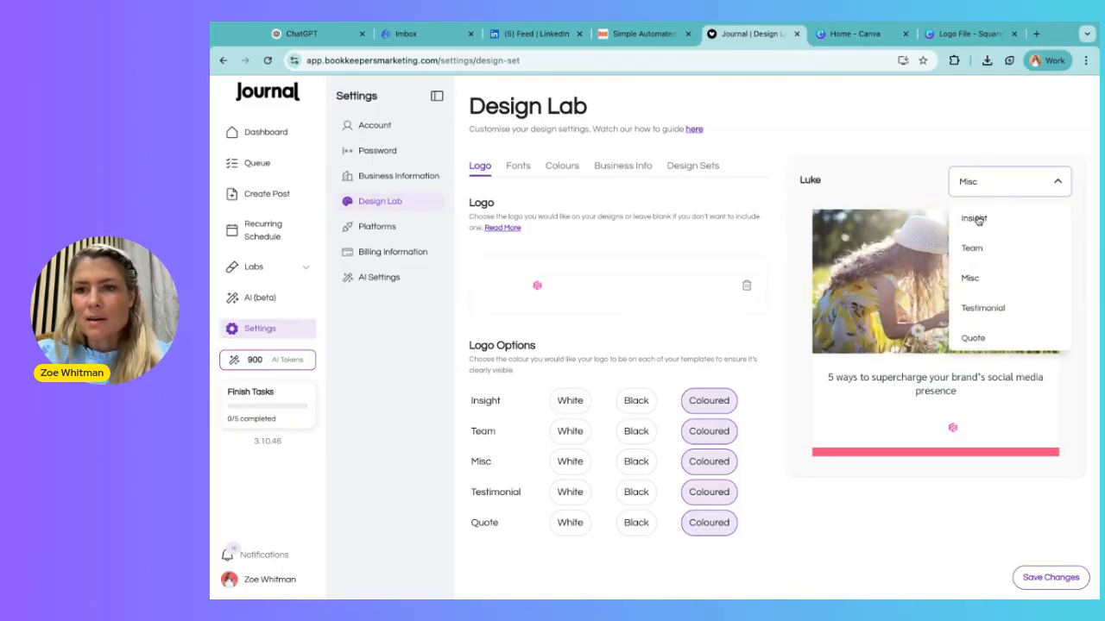
click(977, 219)
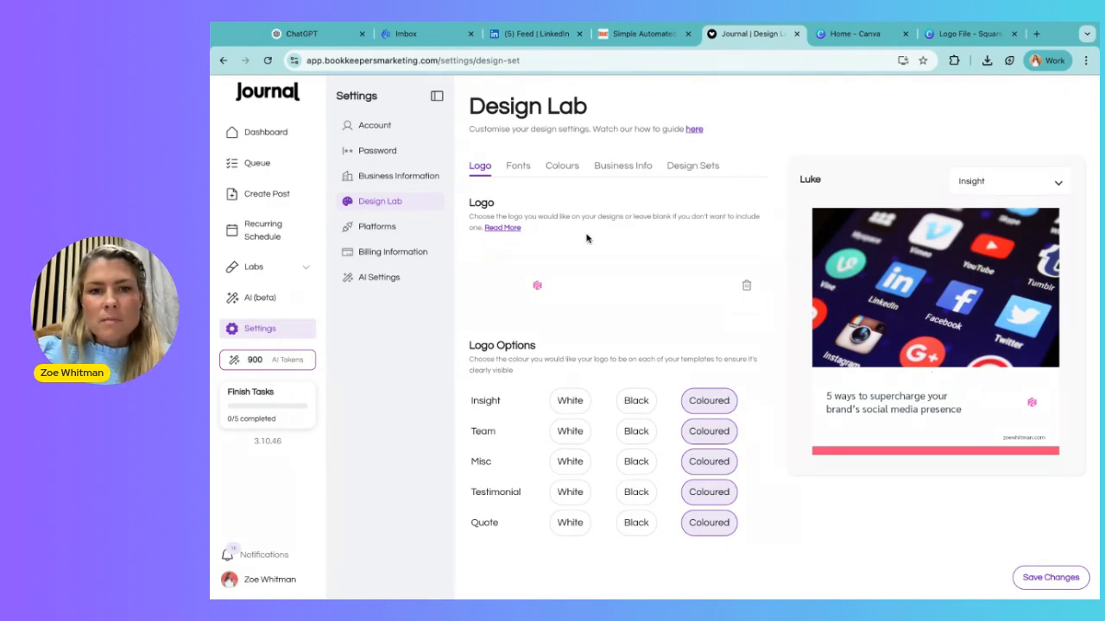
Delete the current logo image from the Design Lab logo settings.
click(746, 285)
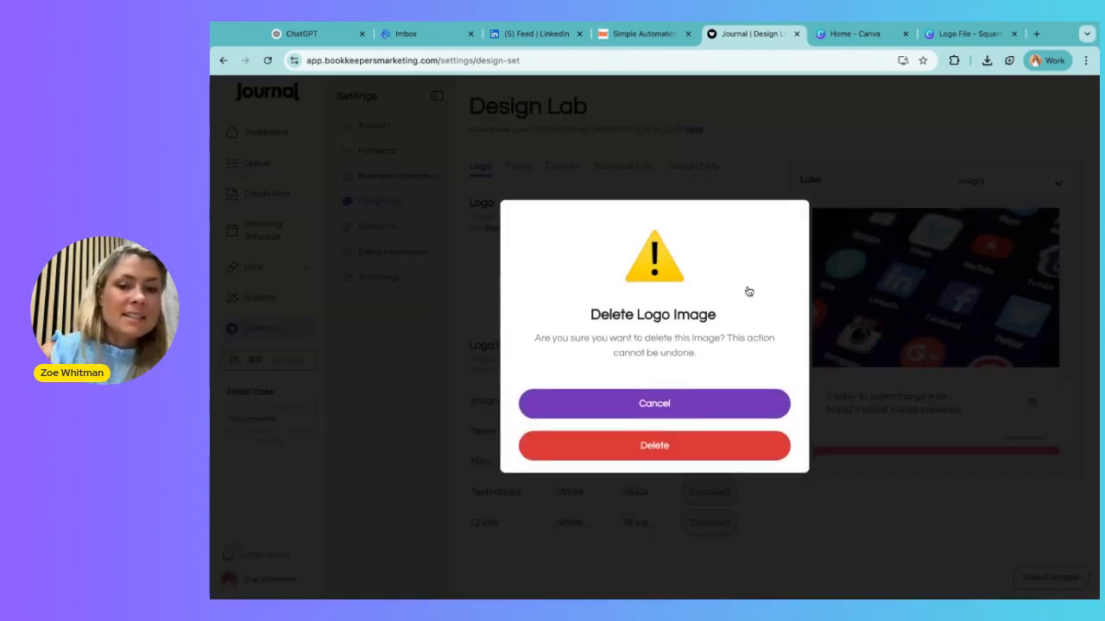
click(670, 446)
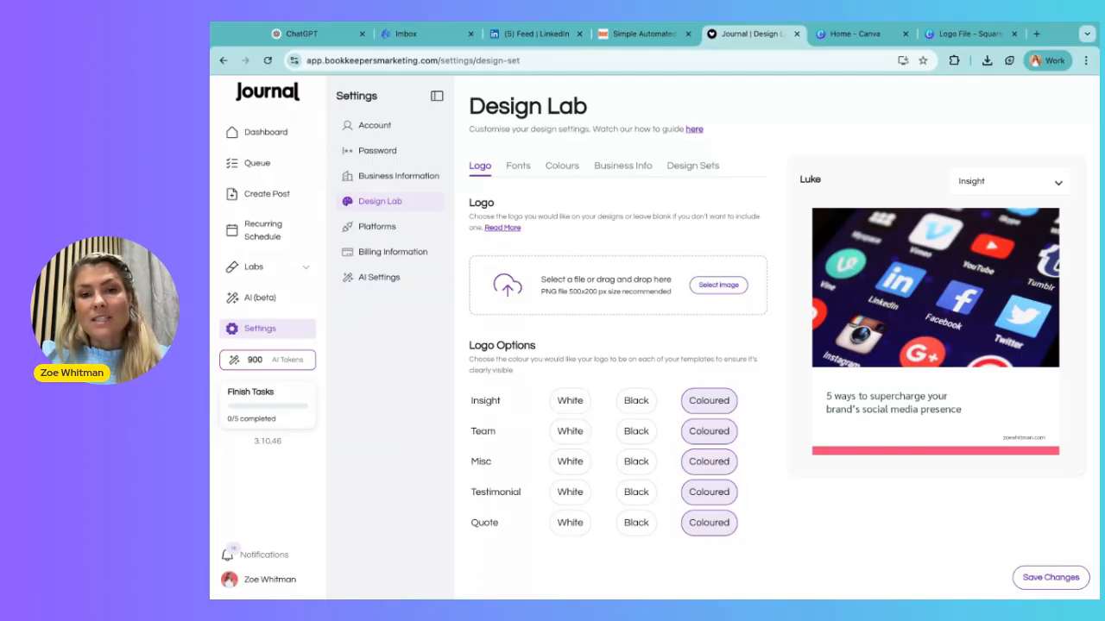
Switch to the Logo File design in Canva and examine the blank space around the logo on page 2.
click(952, 36)
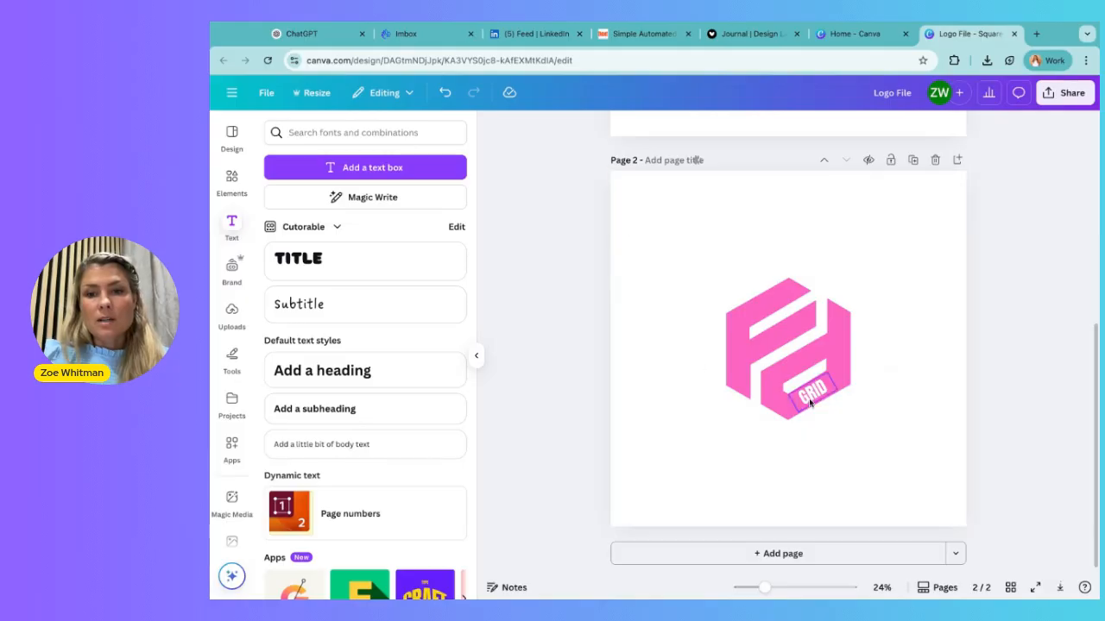
click(906, 357)
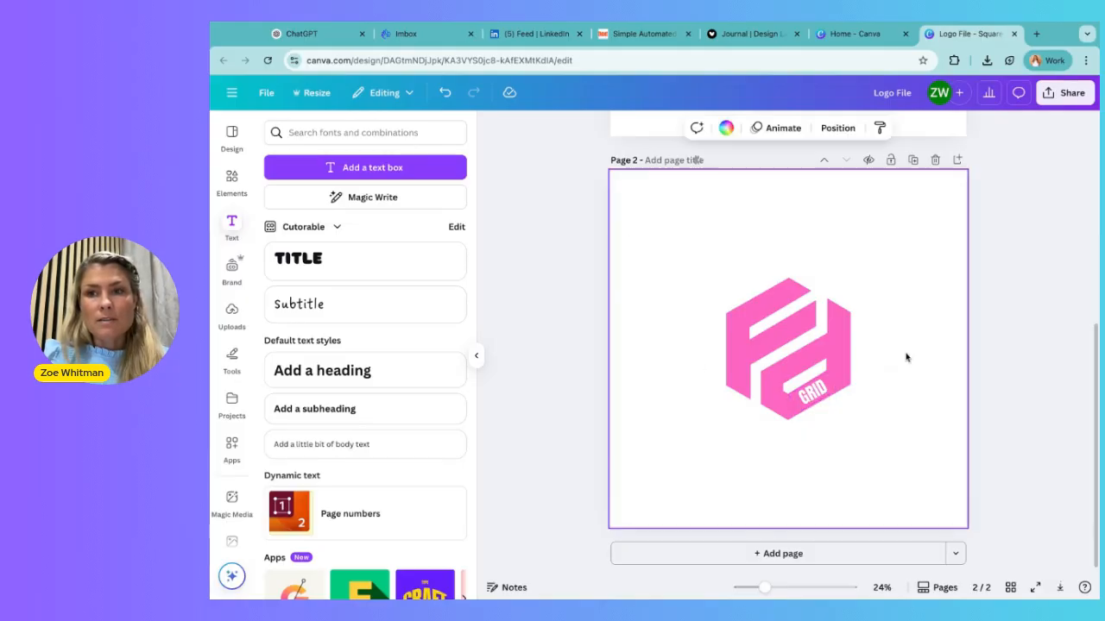
click(1067, 92)
click(600, 186)
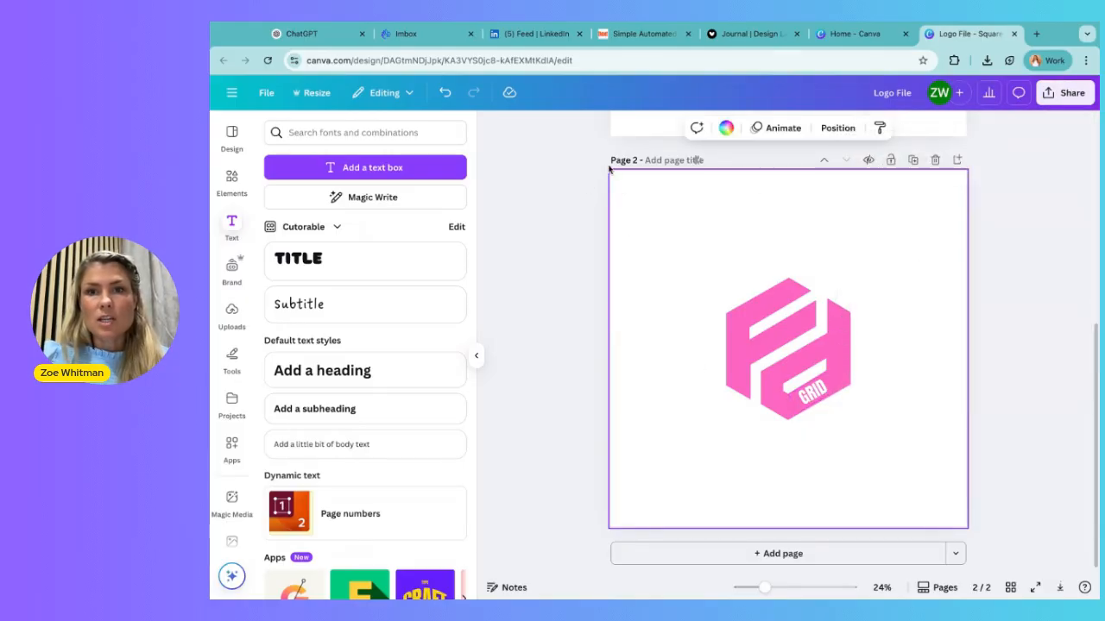
click(752, 36)
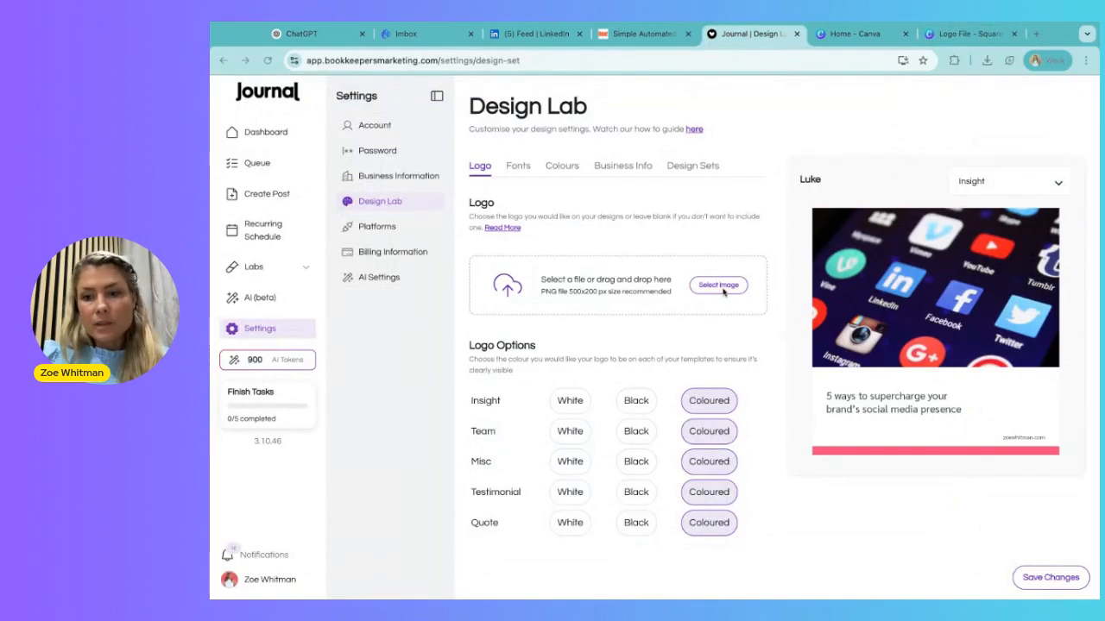
click(718, 285)
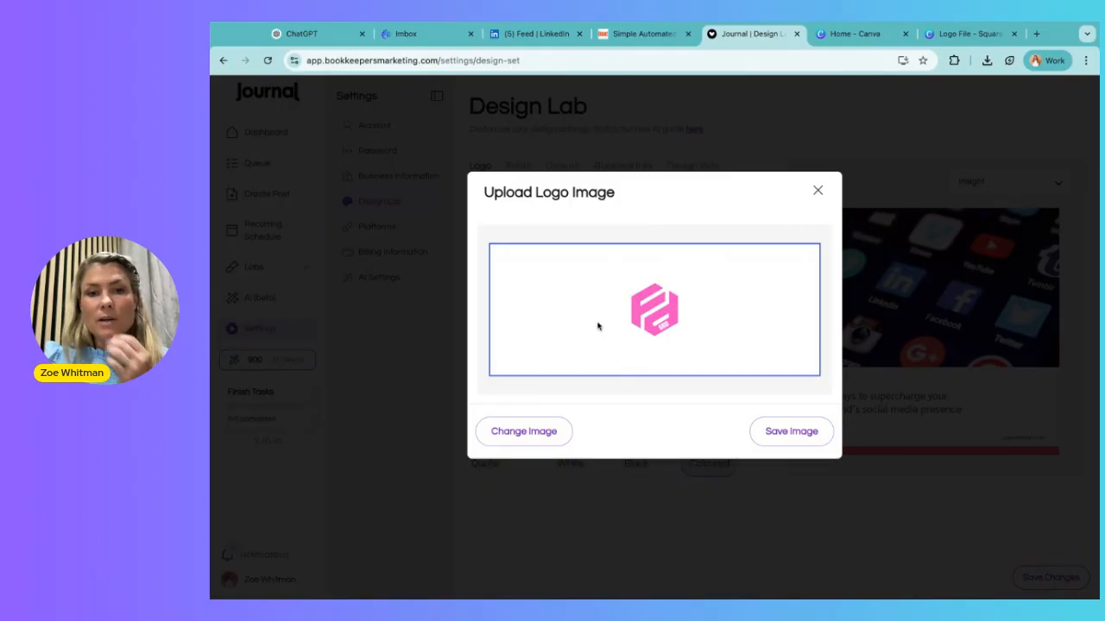
click(507, 371)
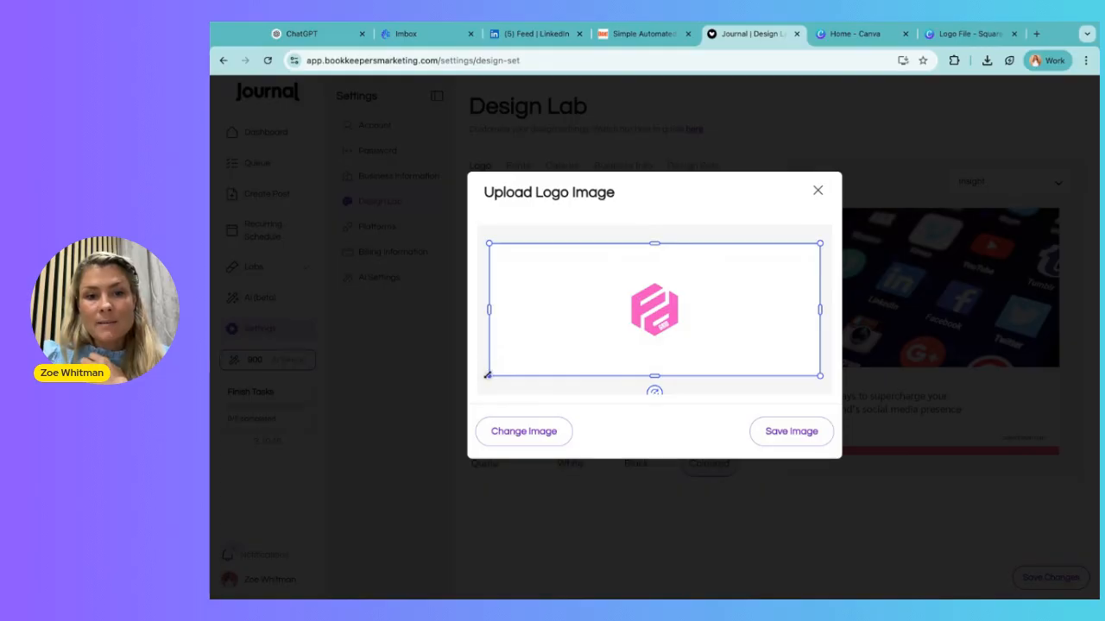
drag(488, 316, 694, 316)
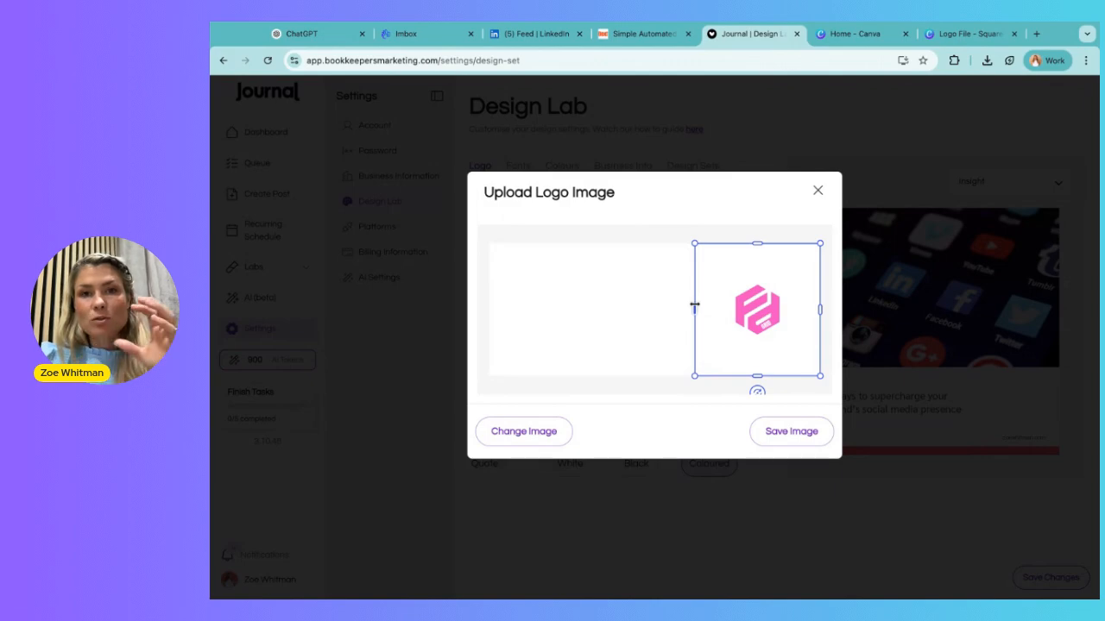
drag(694, 309, 639, 309)
drag(744, 305, 669, 304)
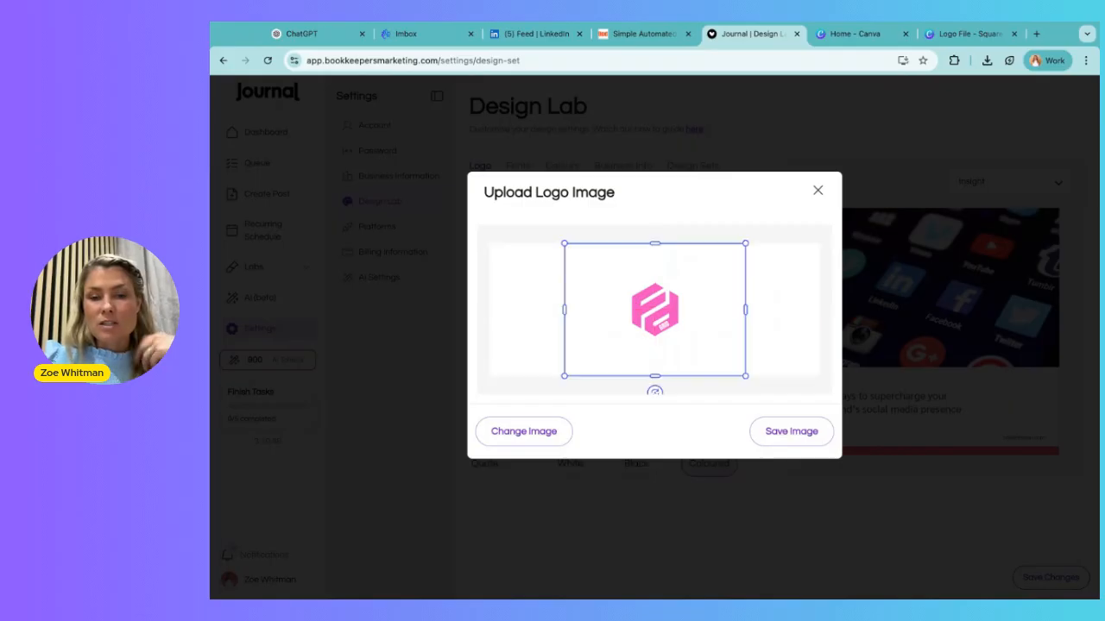
mouse_move(654, 243)
mouse_down()
mouse_move(654, 331)
mouse_move(655, 244)
mouse_up()
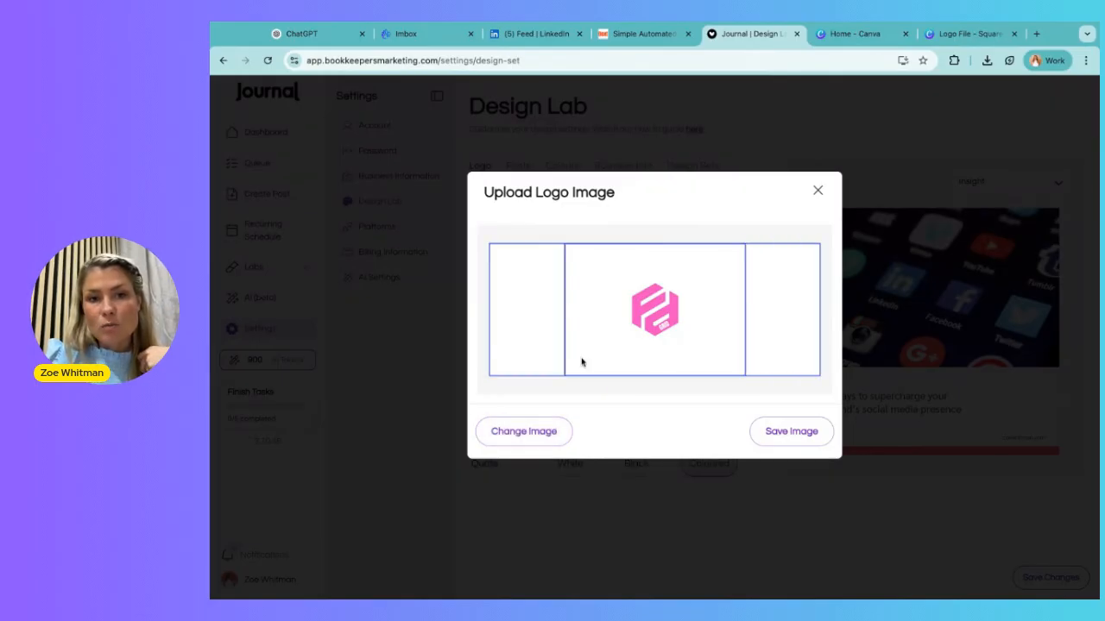
click(823, 191)
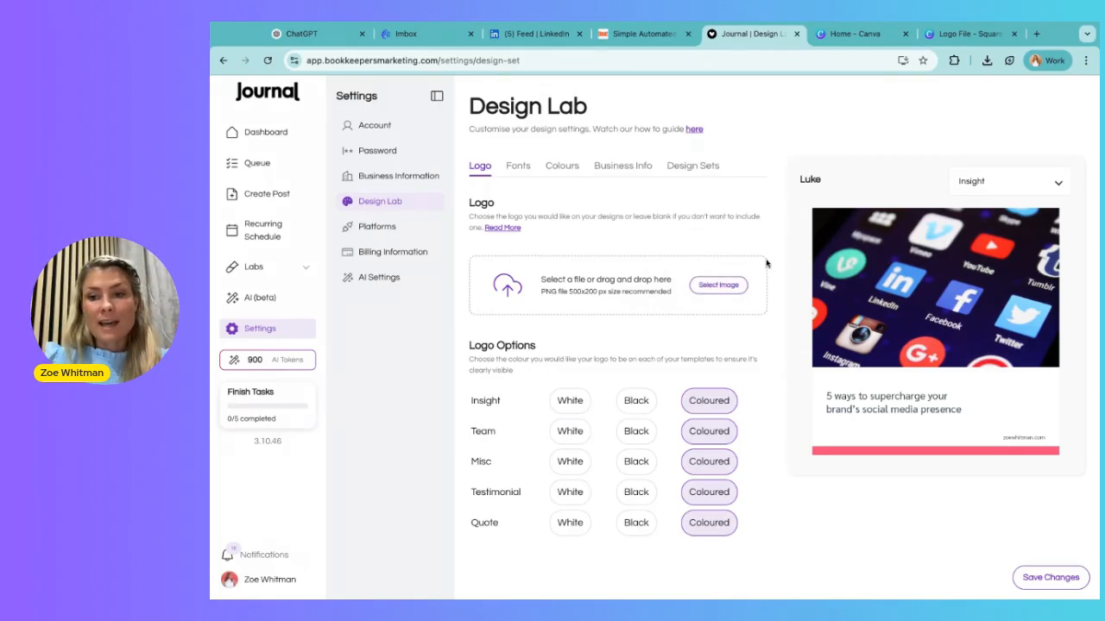
Switch to the Canva Logo File design and enlarge the page 2 logo with its GRID text to fill the page height.
click(958, 39)
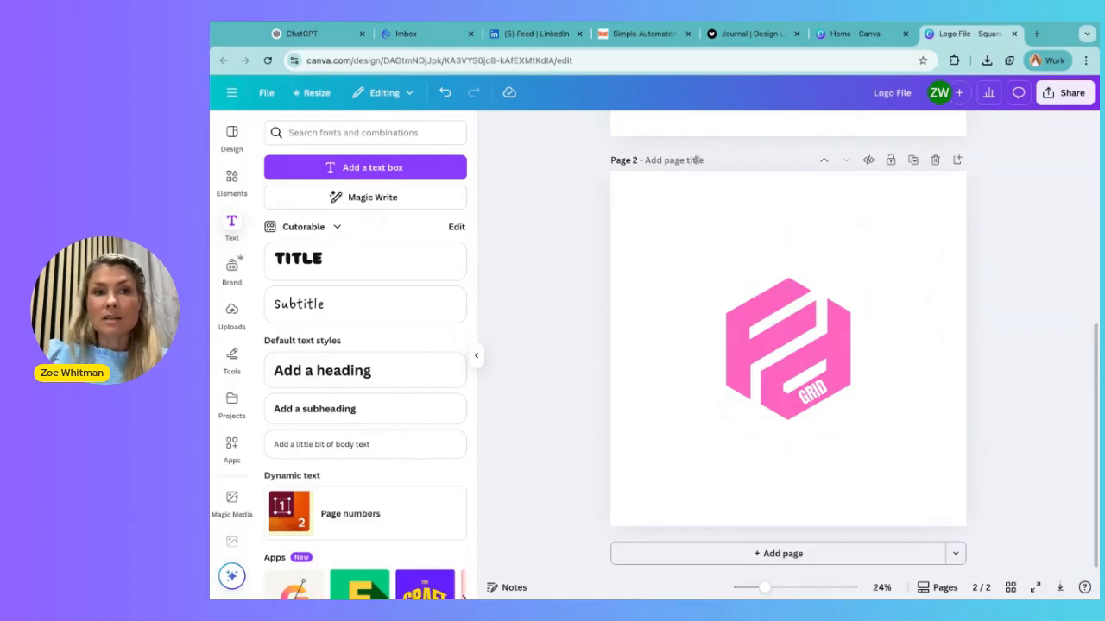
drag(557, 264, 931, 487)
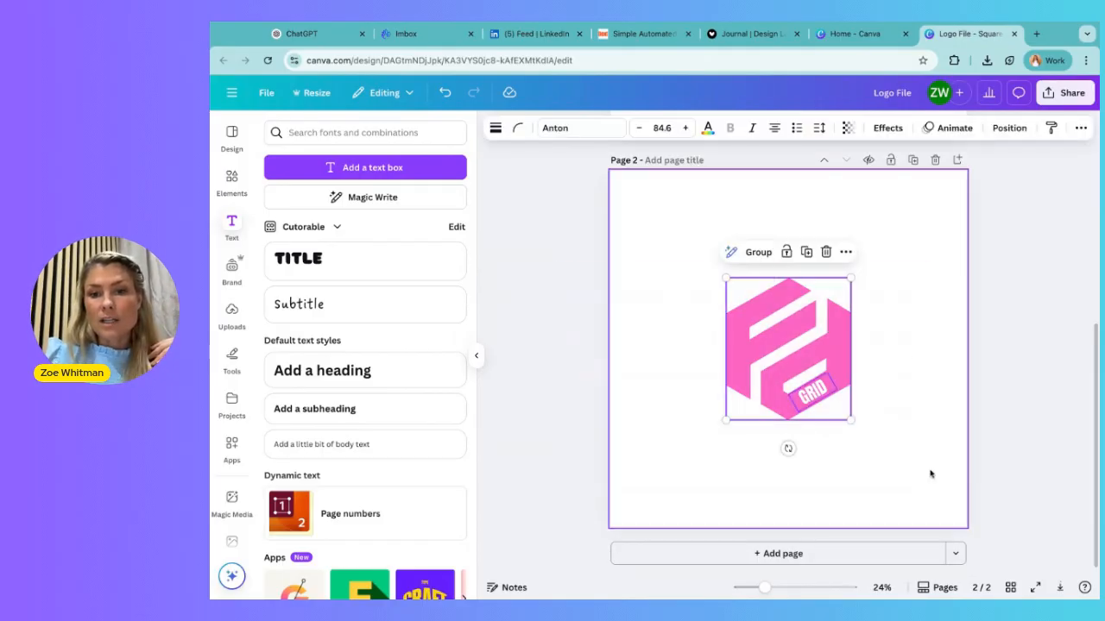
drag(851, 278, 944, 170)
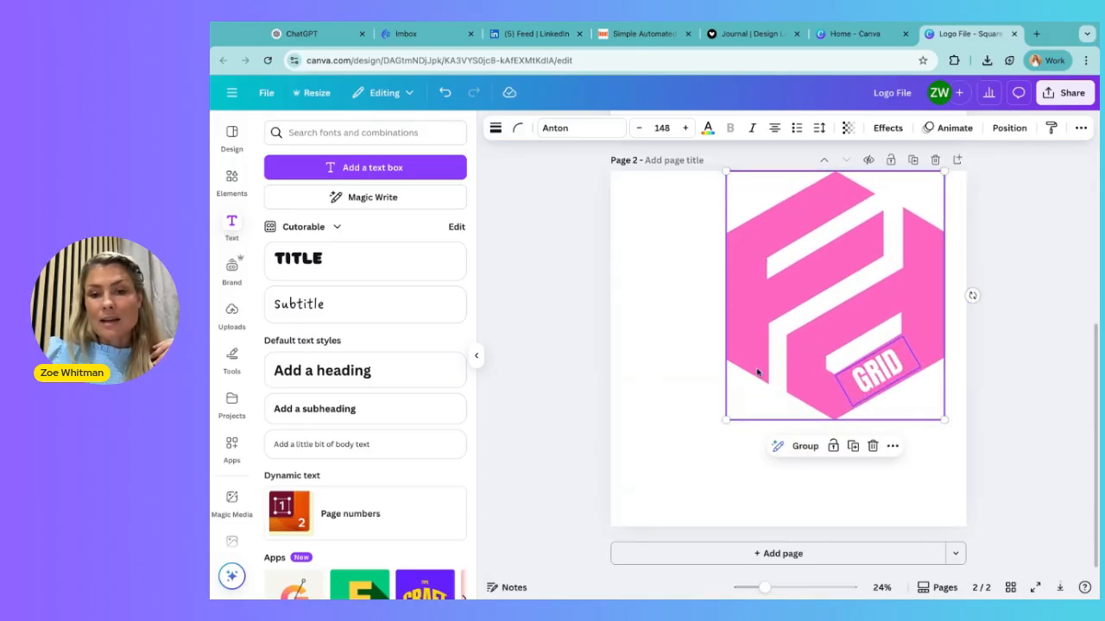
drag(726, 421, 633, 526)
click(574, 440)
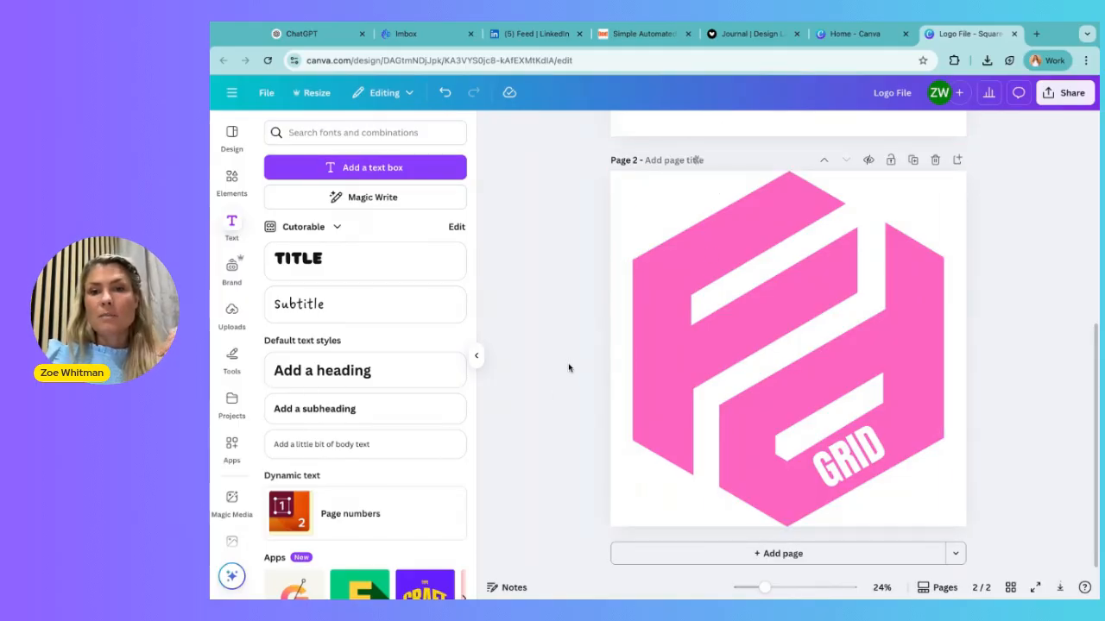
Download only page 2 of the logo design as a PNG with a transparent background.
click(1063, 92)
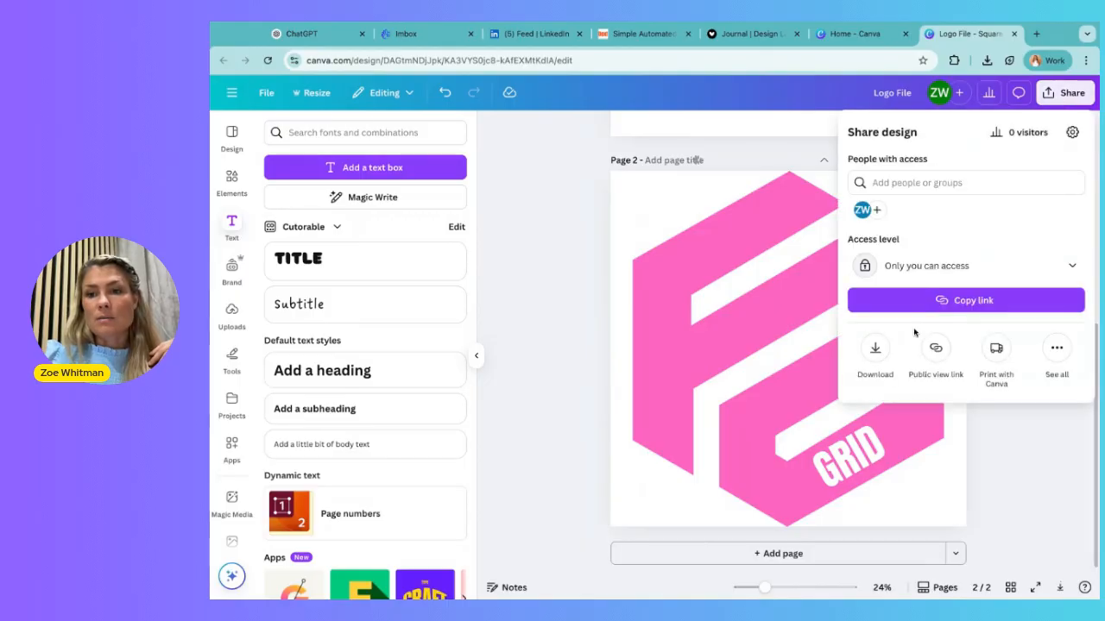
click(877, 348)
click(916, 353)
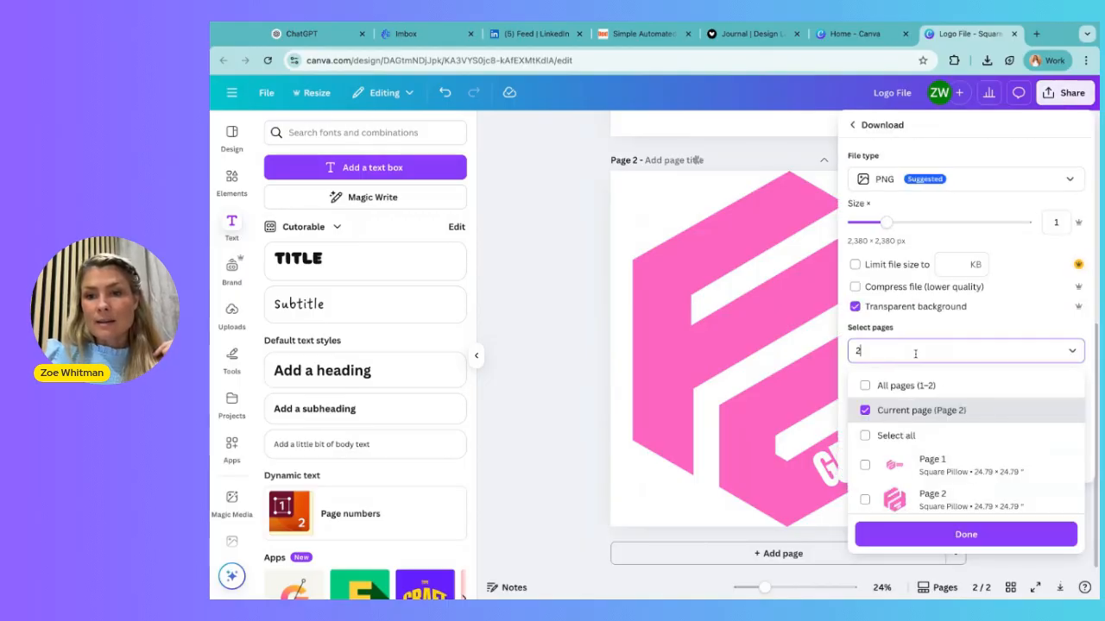
click(940, 533)
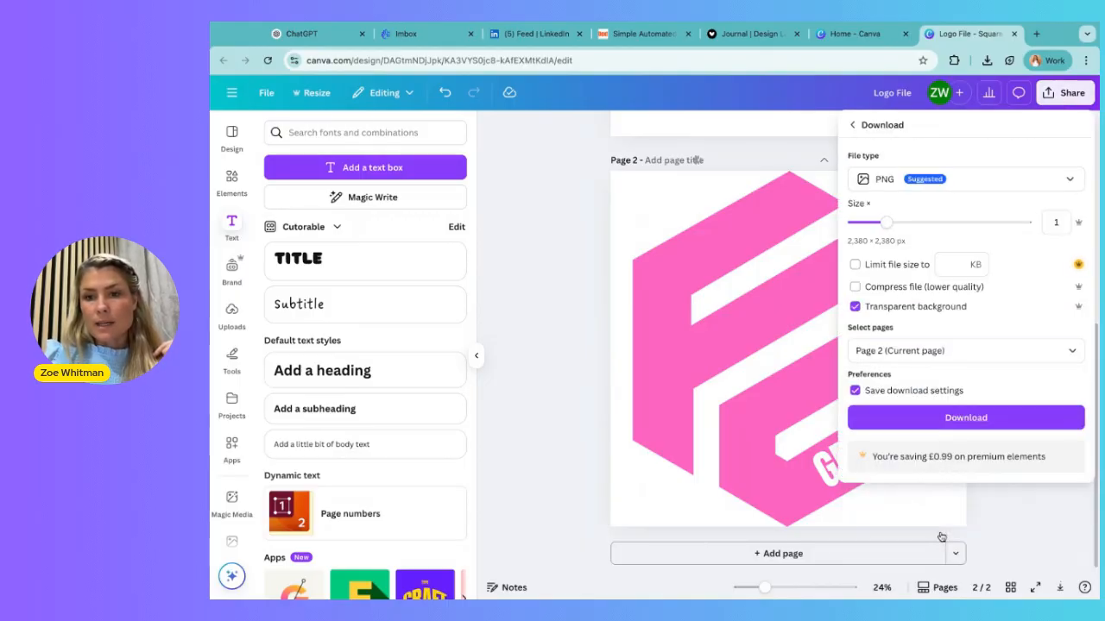
click(966, 418)
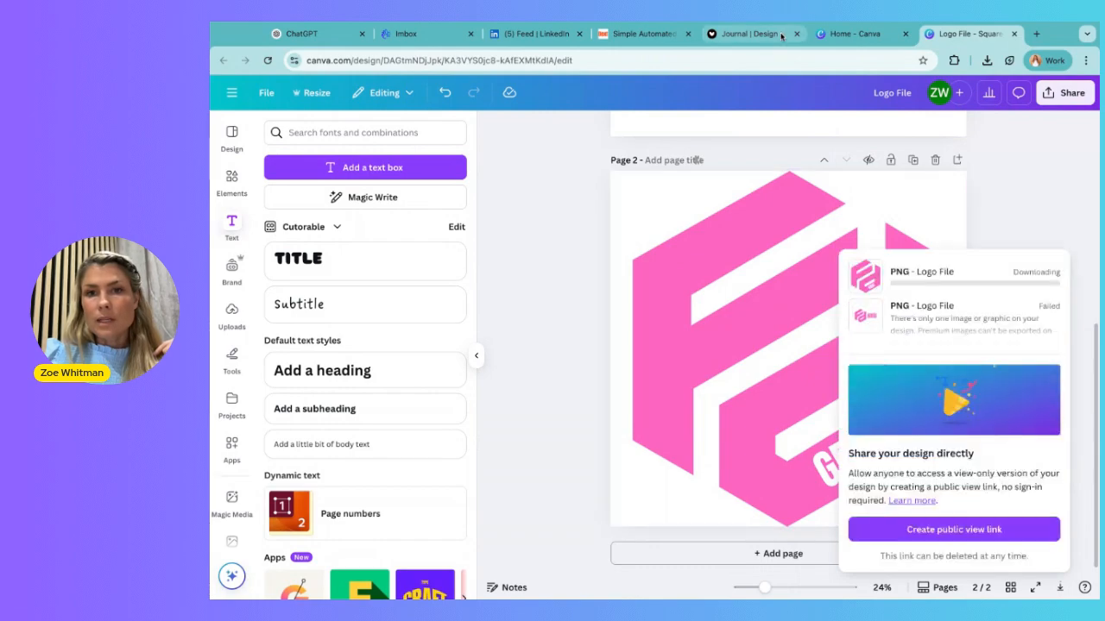
Switch back to Journal's Design Lab and upload the enlarged logo PNG uncropped, saving it as the logo image.
click(766, 35)
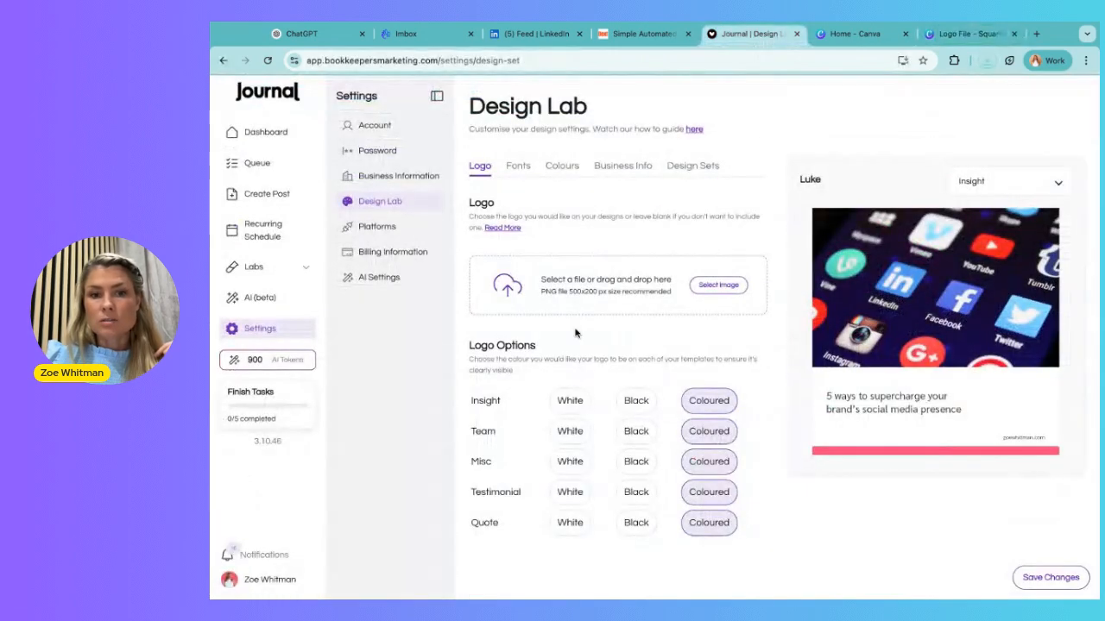
click(725, 286)
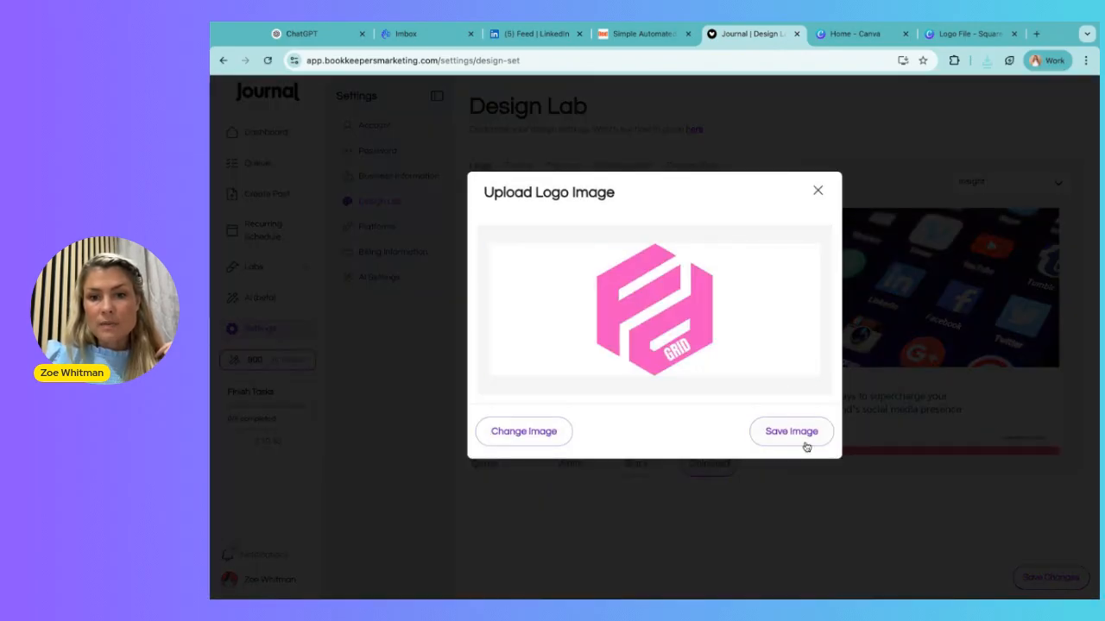
click(791, 432)
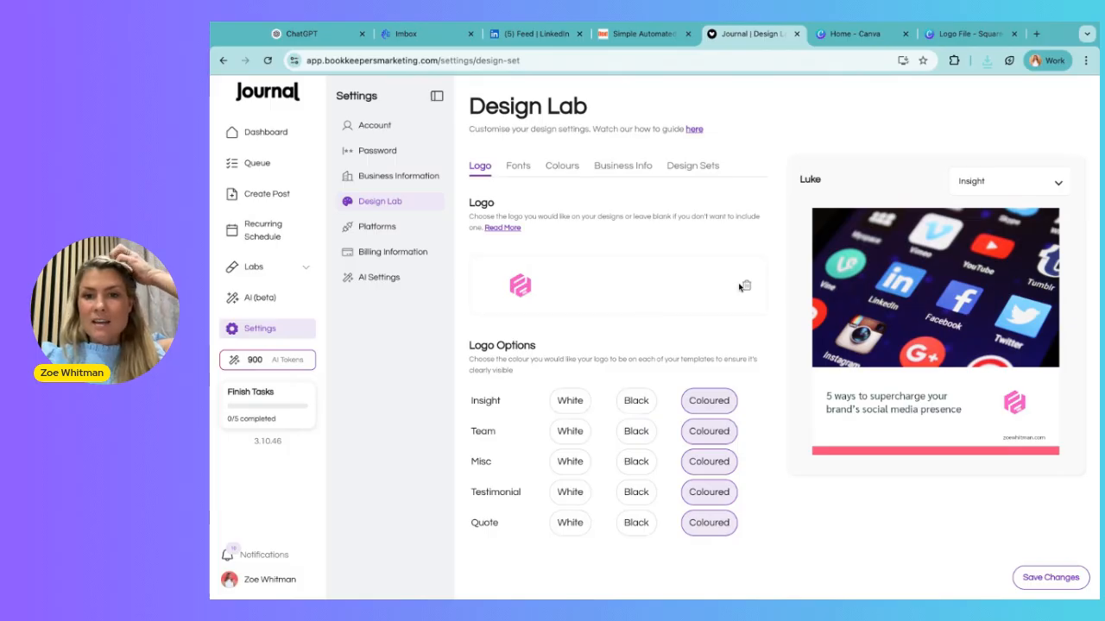
Replace the logo image with the same enlarged logo file, cropping off the empty space to its left before saving.
click(744, 285)
click(667, 454)
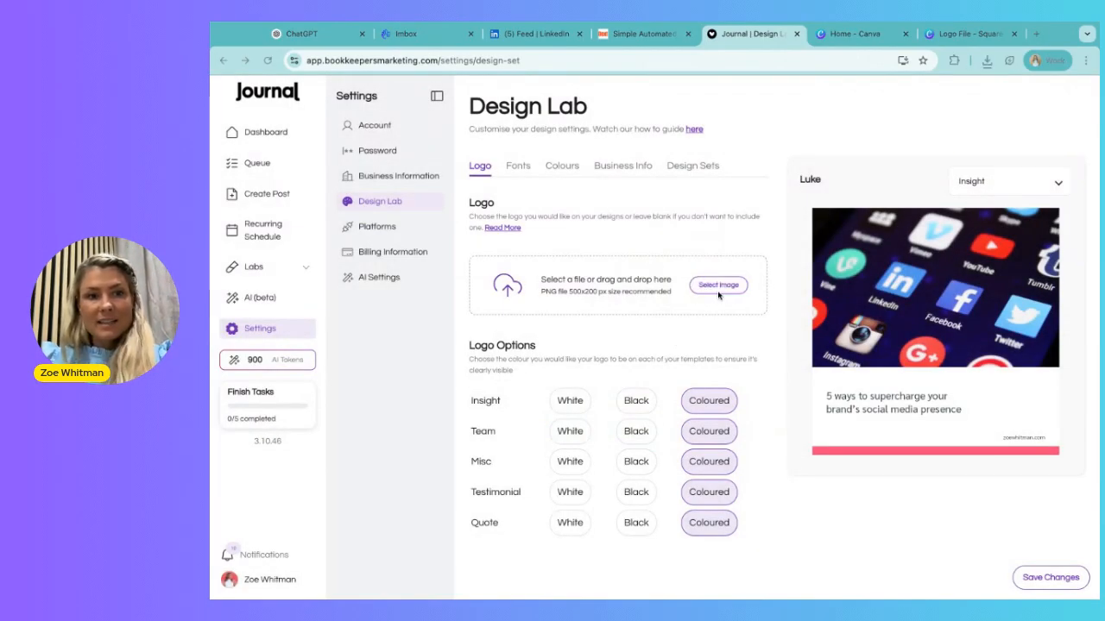
double_click(656, 328)
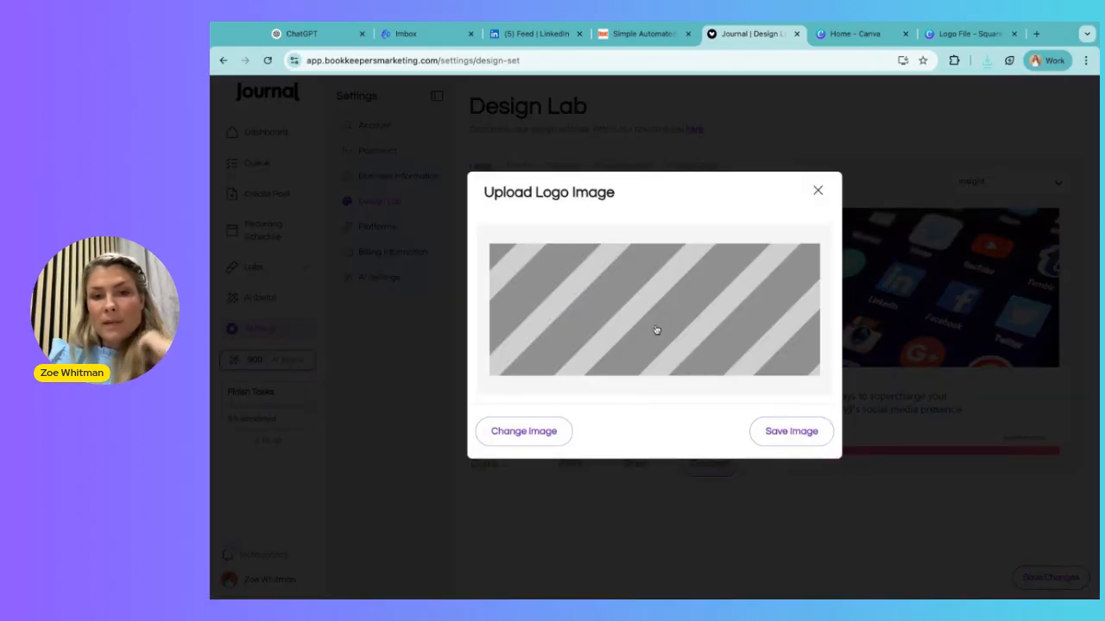
click(492, 314)
drag(489, 305, 683, 304)
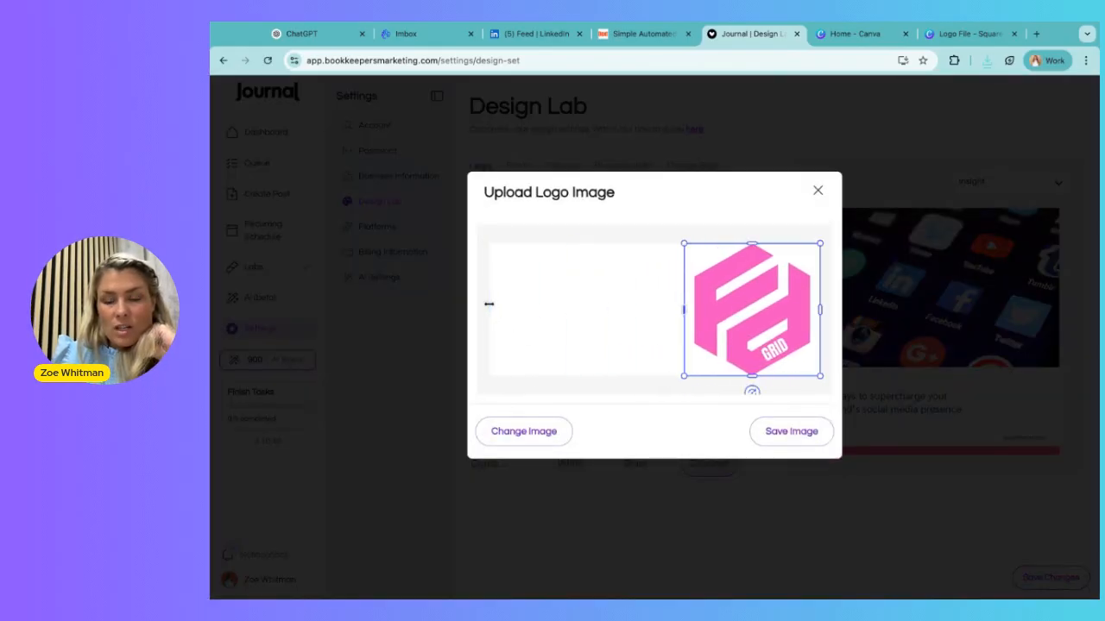
click(765, 431)
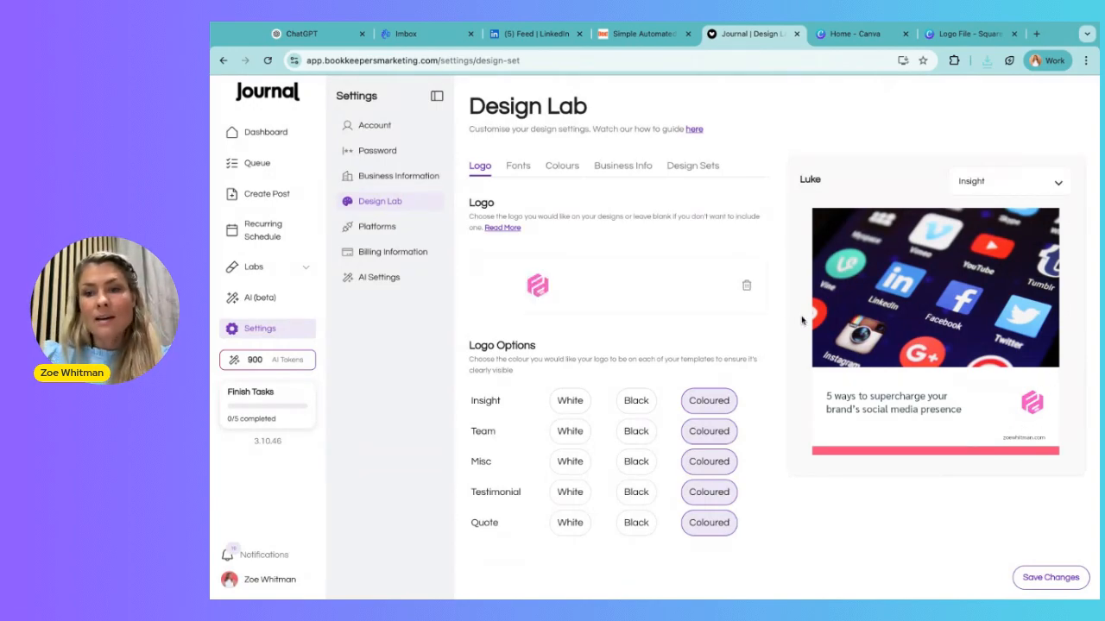
Delete the cropped logo image from the Design Lab logo settings.
click(746, 286)
click(647, 447)
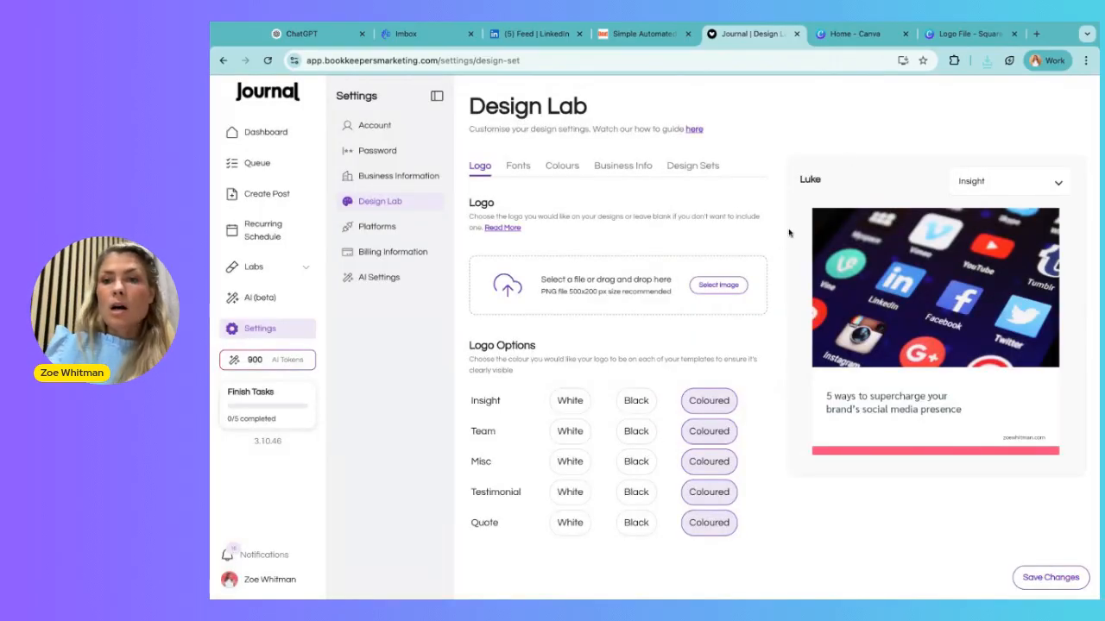
Switch back to the Logo File design in Canva and examine the logo icon, text and blank space on page 1.
click(942, 40)
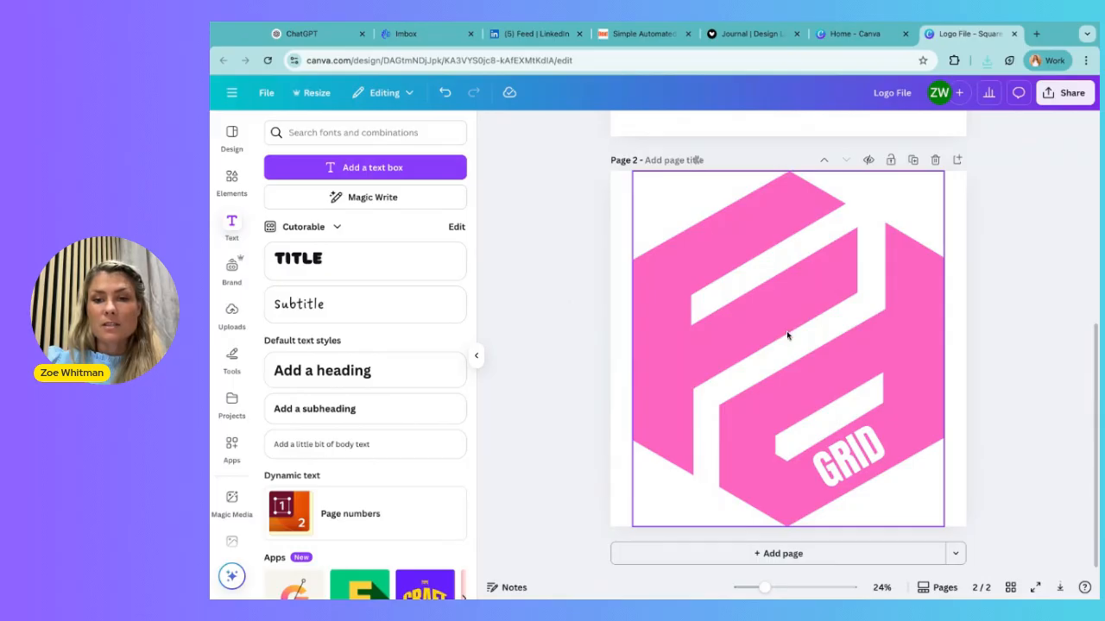
scroll(787, 336, up, 5)
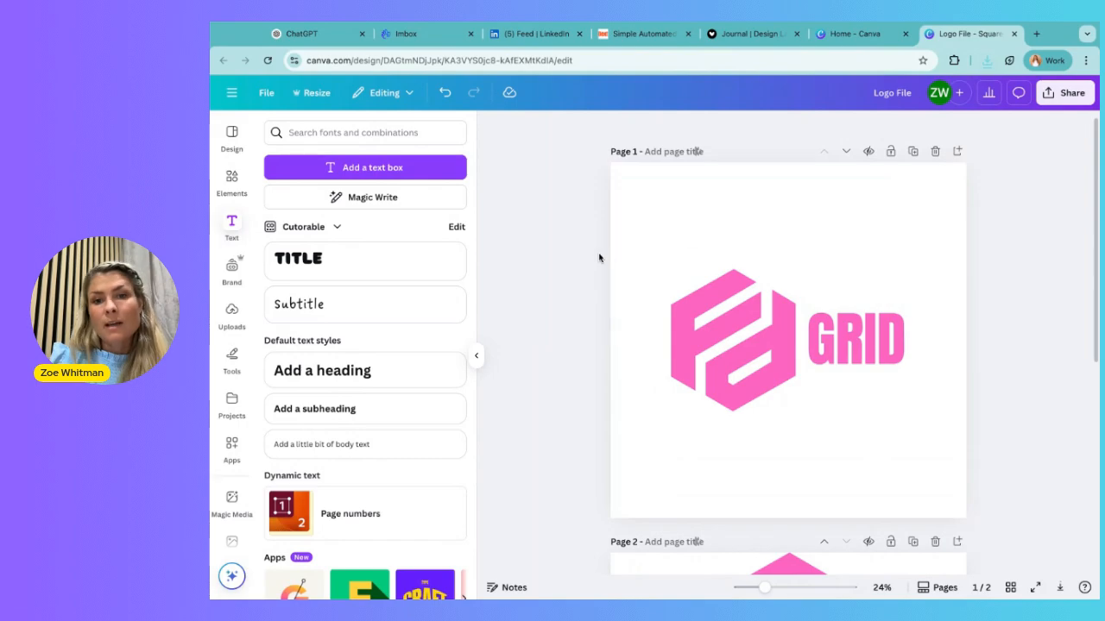
click(924, 197)
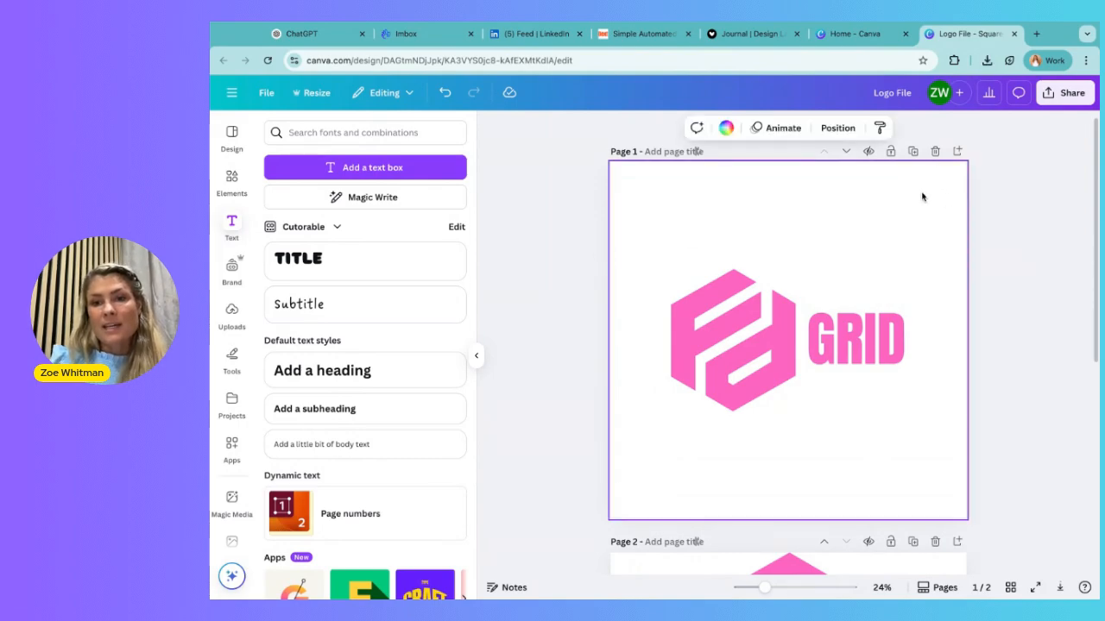
click(759, 330)
click(866, 341)
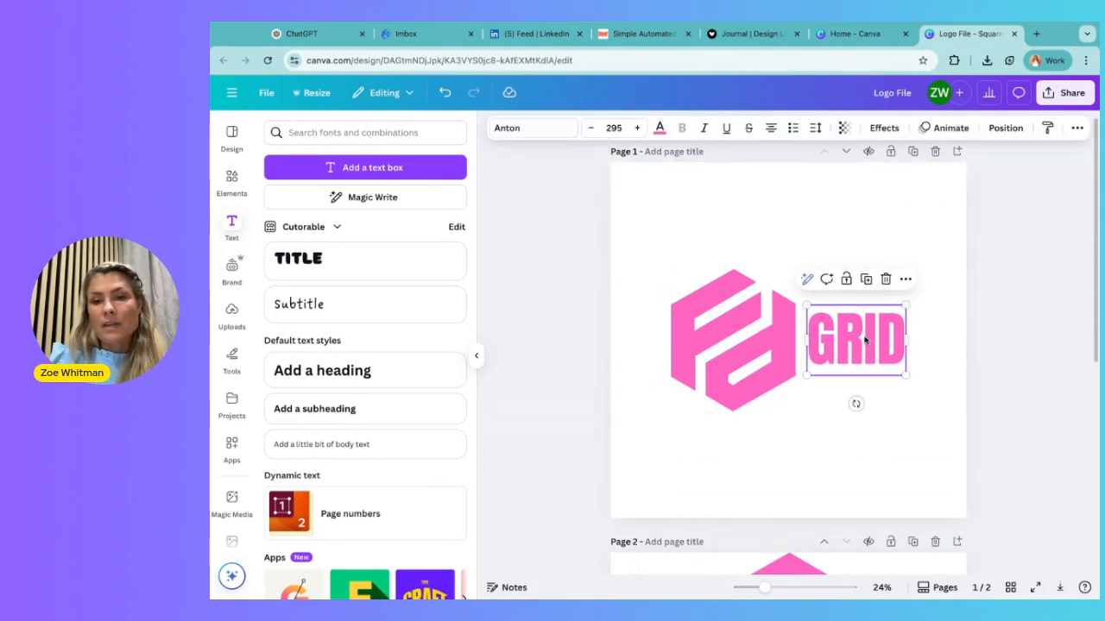
click(960, 371)
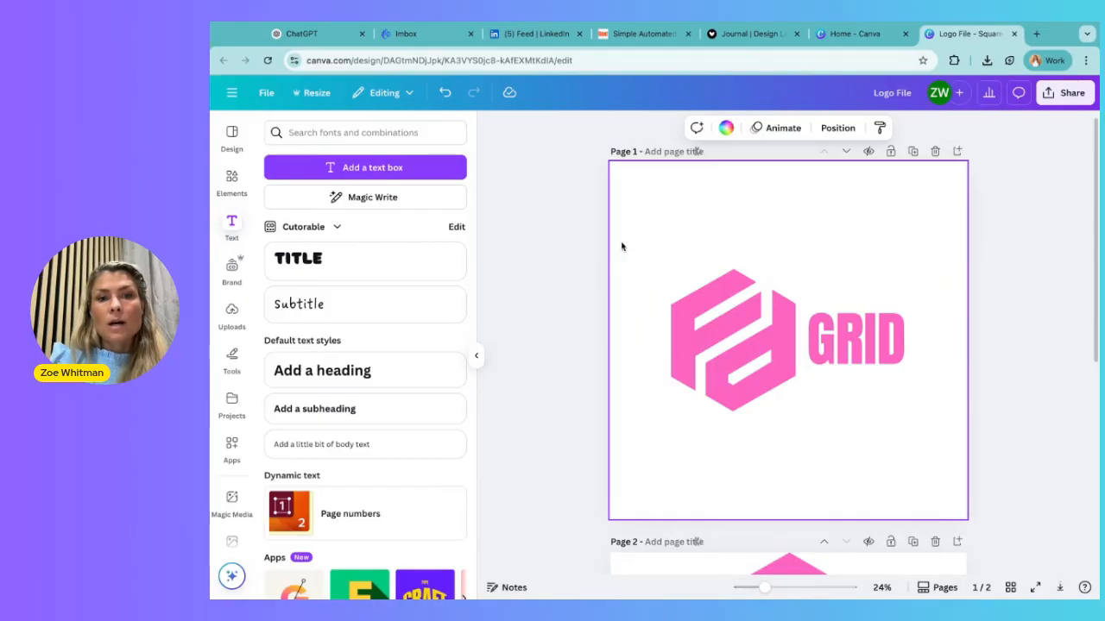
click(572, 241)
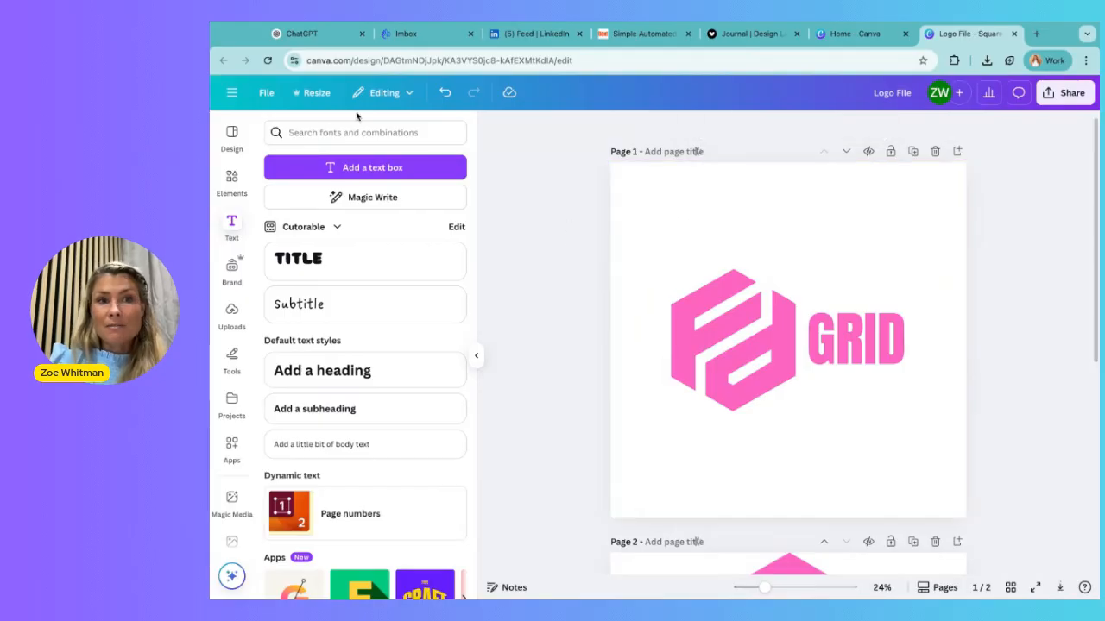
Copy and resize the logo design to a custom size of 500 × 200 px, including all pages, and open the resized copy.
click(313, 92)
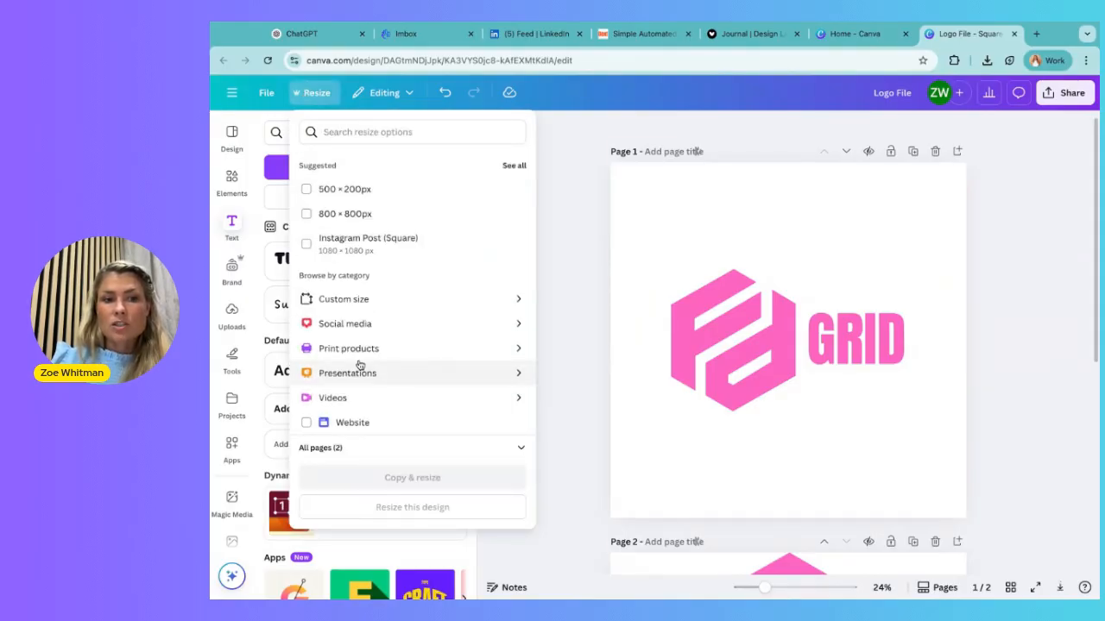
click(354, 299)
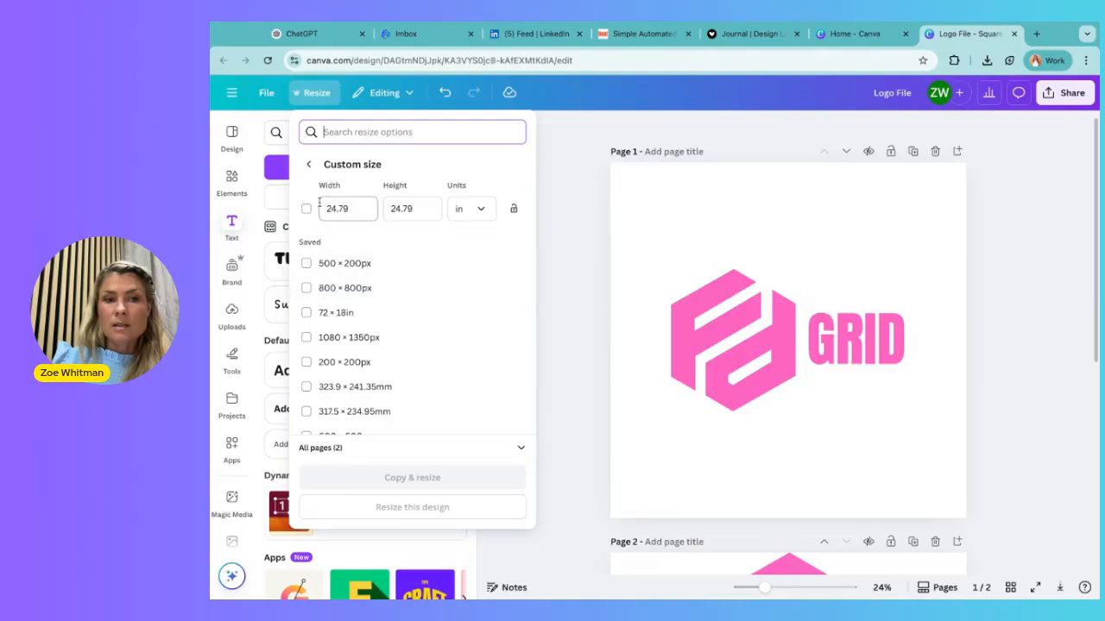
click(473, 216)
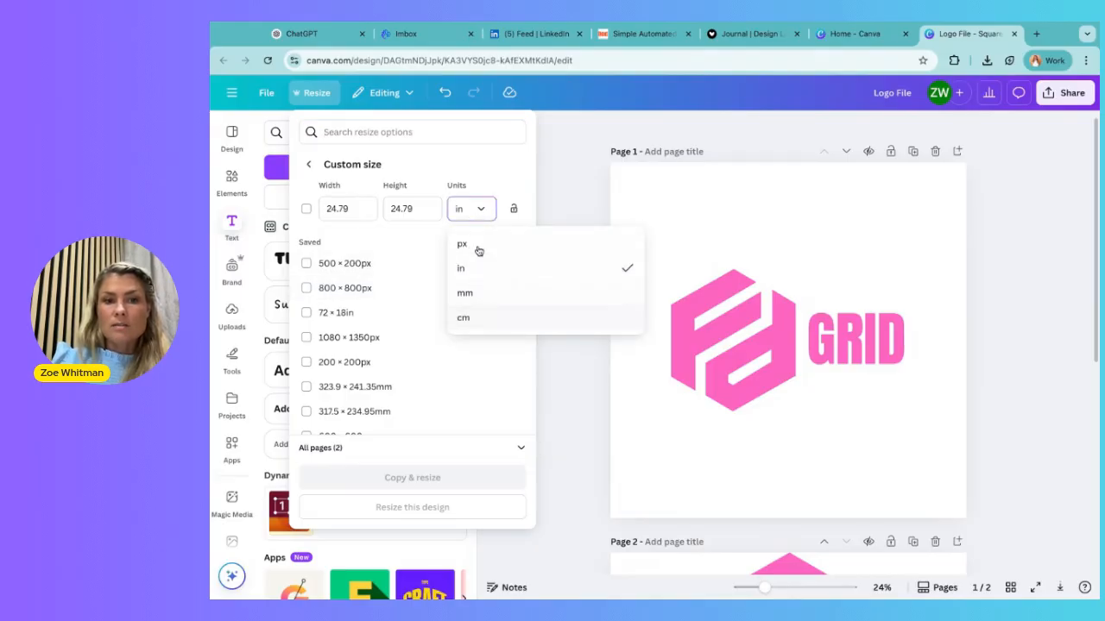
click(476, 244)
click(349, 216)
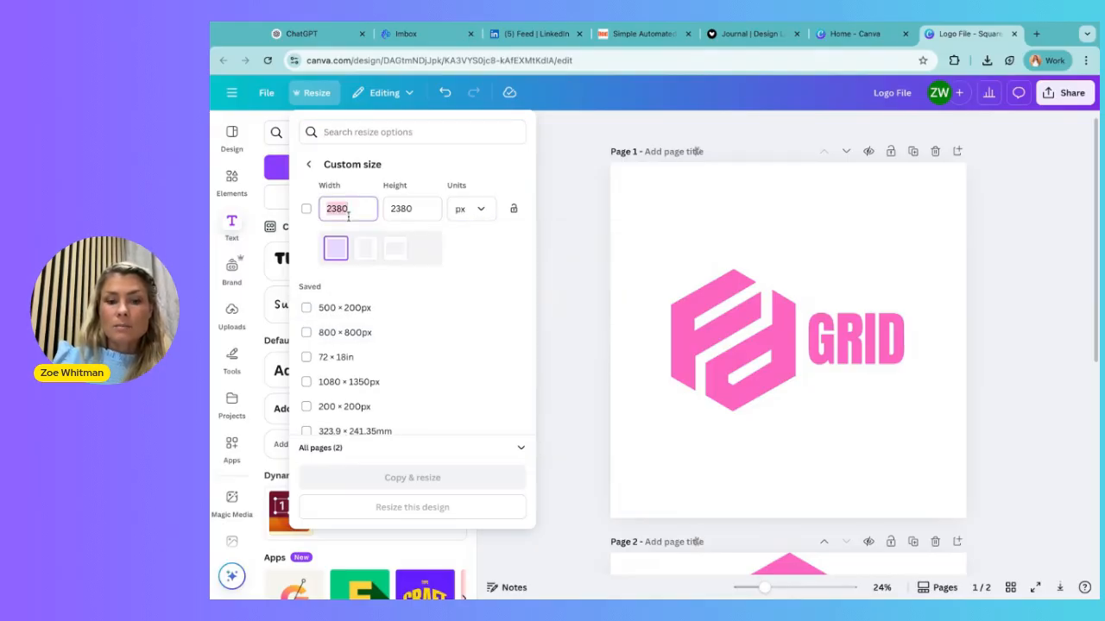
text(500)
key(Tab)
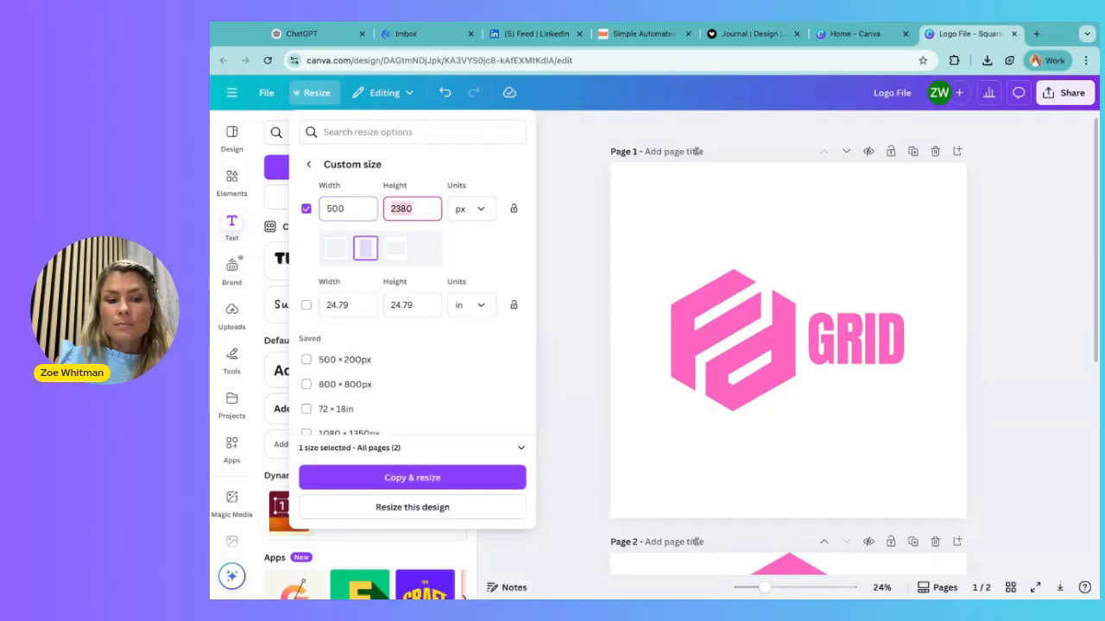
text(200)
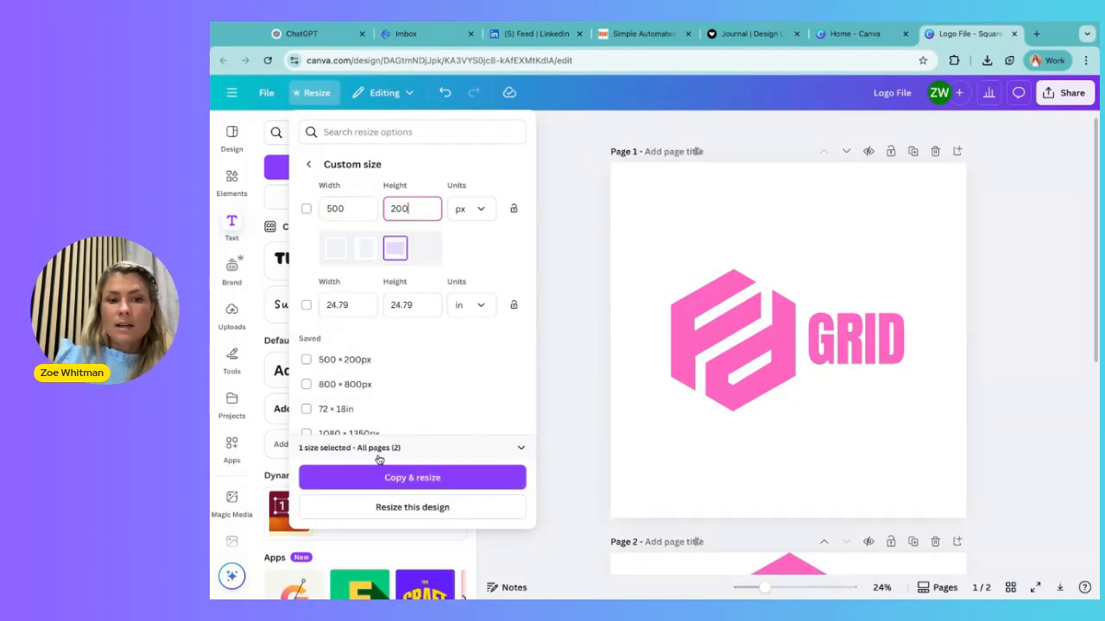
click(413, 477)
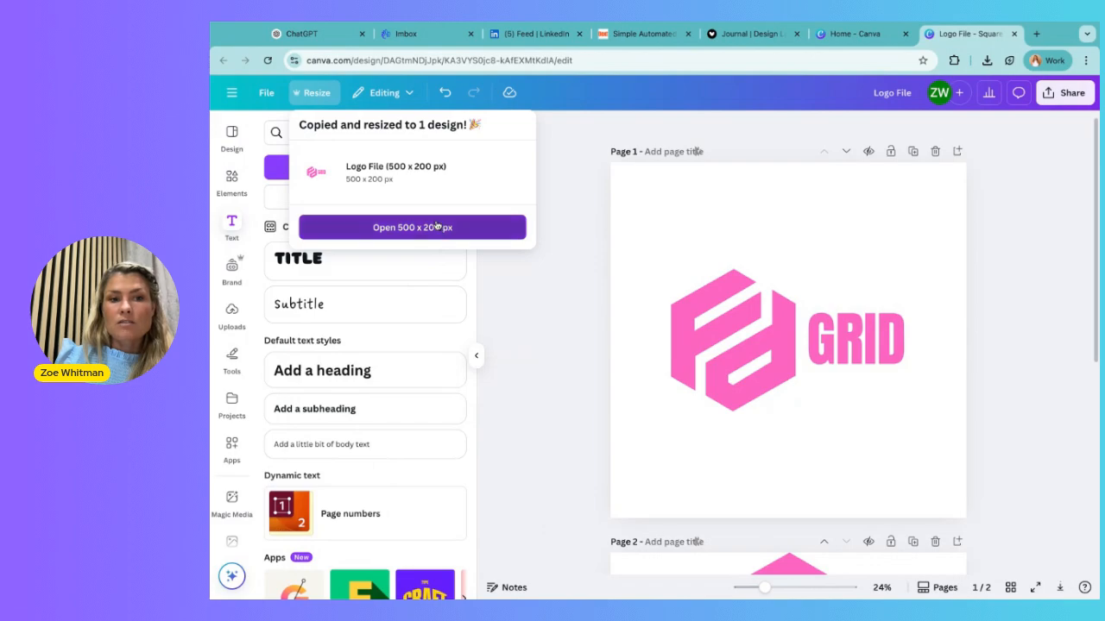
click(432, 227)
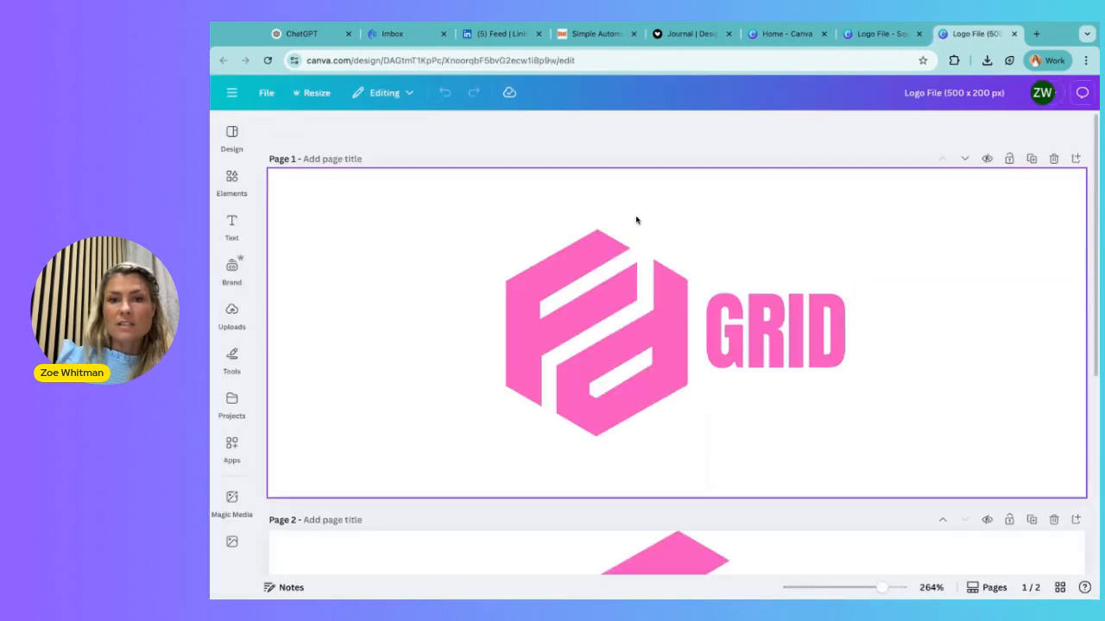
Scale the hexagon icon and GRID text together on page 1 until the icon fills the full page height.
click(547, 157)
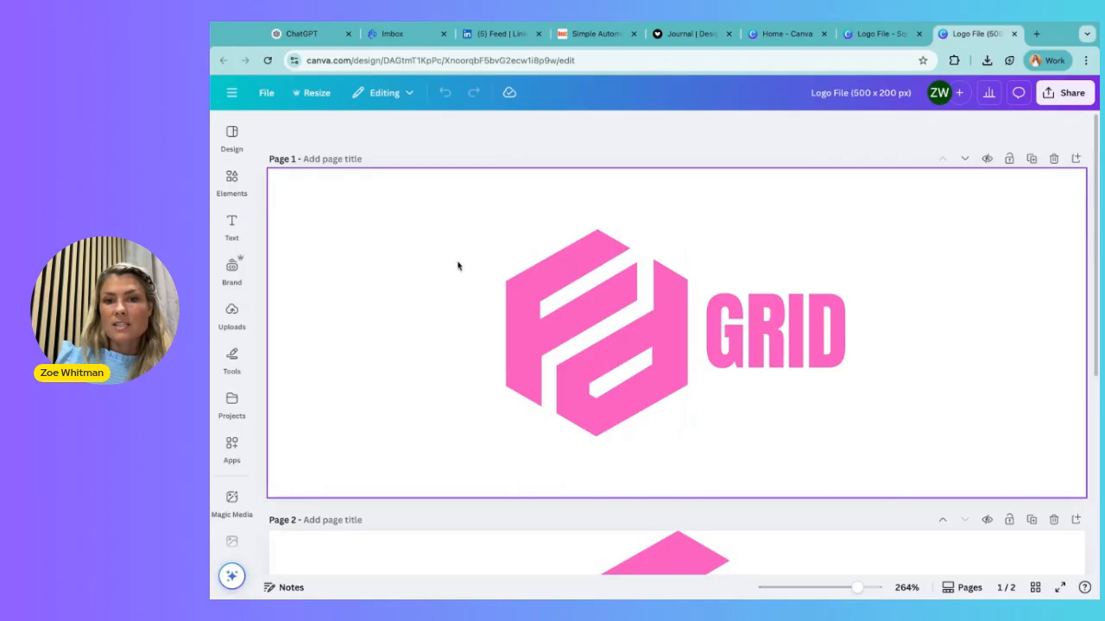
drag(465, 225, 902, 426)
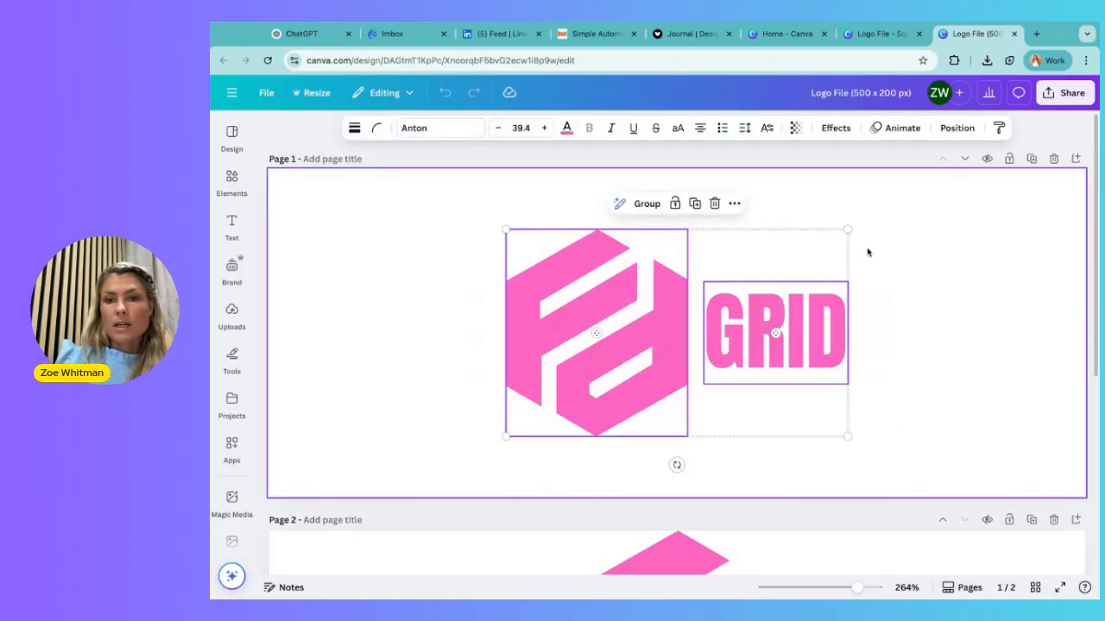
drag(849, 229, 946, 170)
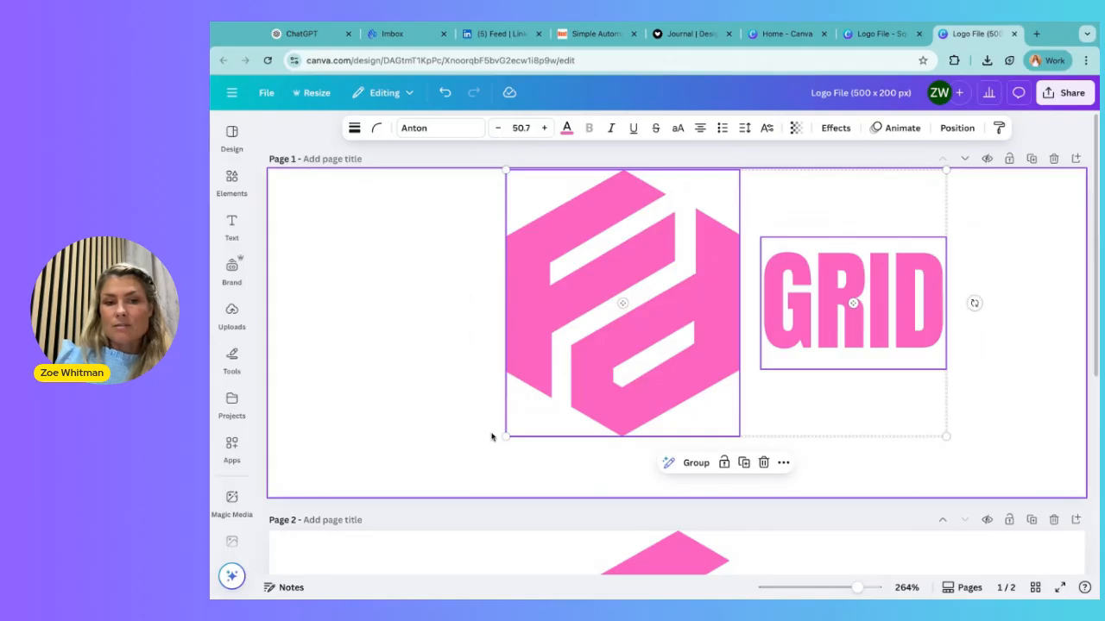
drag(505, 436, 406, 495)
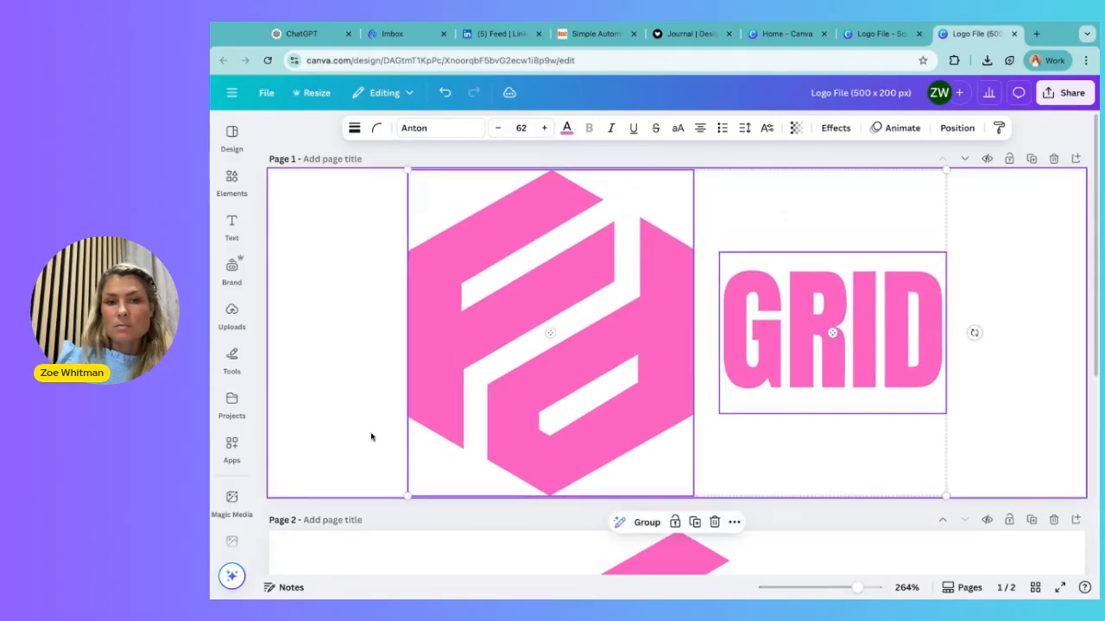
click(355, 429)
Move the hexagon icon towards the left edge of page 1 and enlarge the GRID text to fill the remaining width.
mouse_move(570, 358)
mouse_down()
mouse_move(523, 357)
mouse_move(572, 360)
mouse_up()
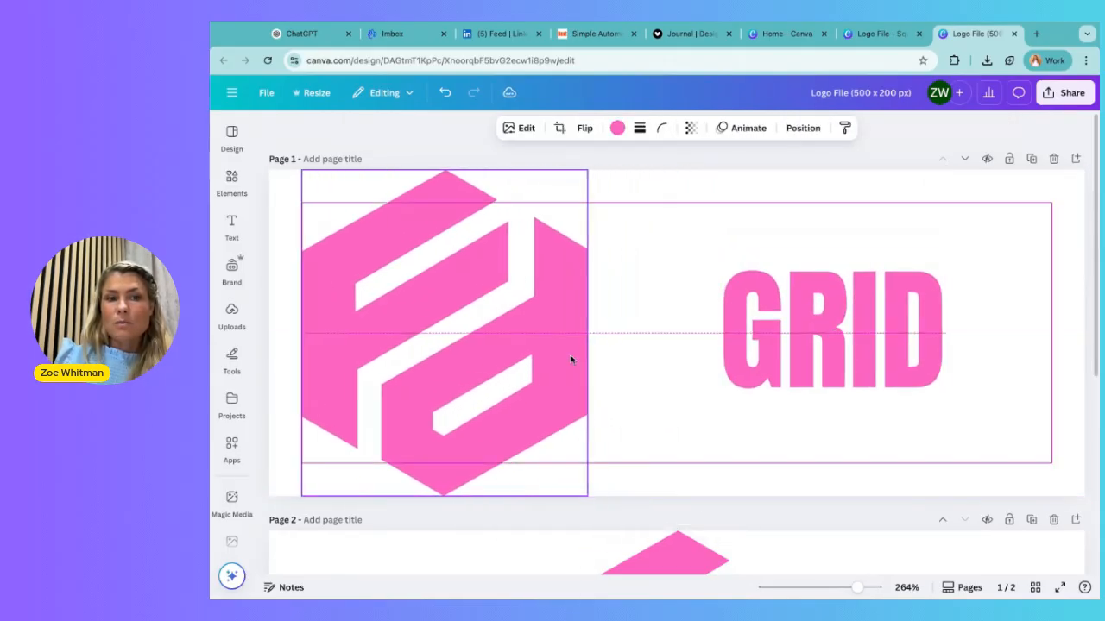
click(876, 352)
drag(720, 253, 662, 211)
drag(947, 413, 1016, 464)
drag(902, 379, 913, 380)
Close the gap between the hexagon icon and the GRID text, adjusting the text to size 108.
click(468, 325)
drag(482, 337, 516, 331)
click(707, 332)
drag(690, 209, 688, 207)
drag(791, 302, 772, 317)
click(1064, 356)
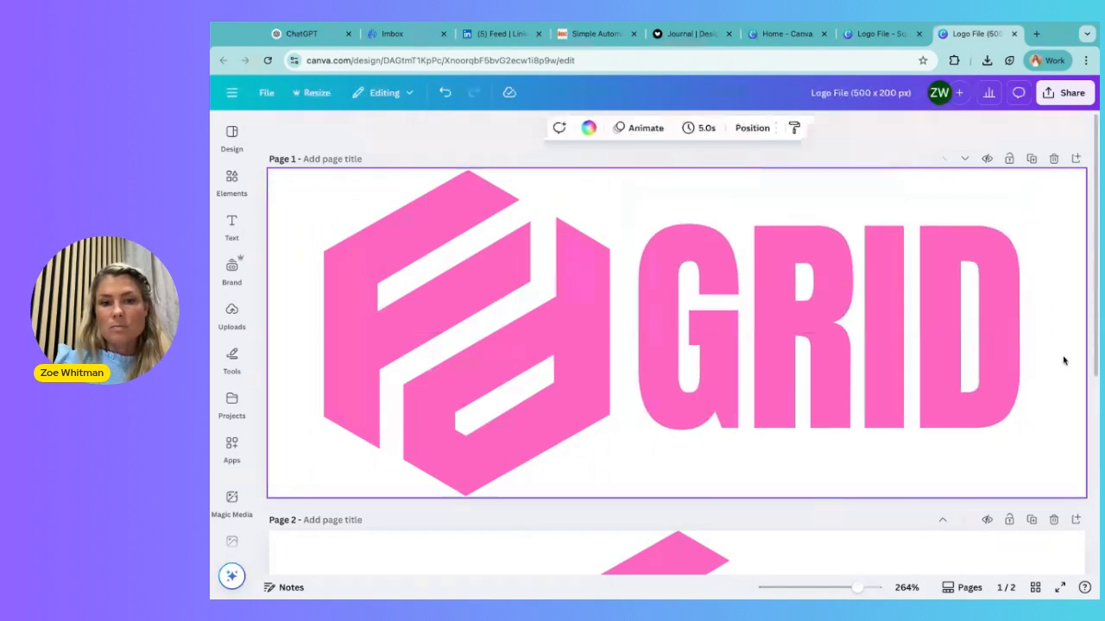
Download only page 1 of the 500 × 200 px logo design as a PNG with a transparent background.
click(1065, 92)
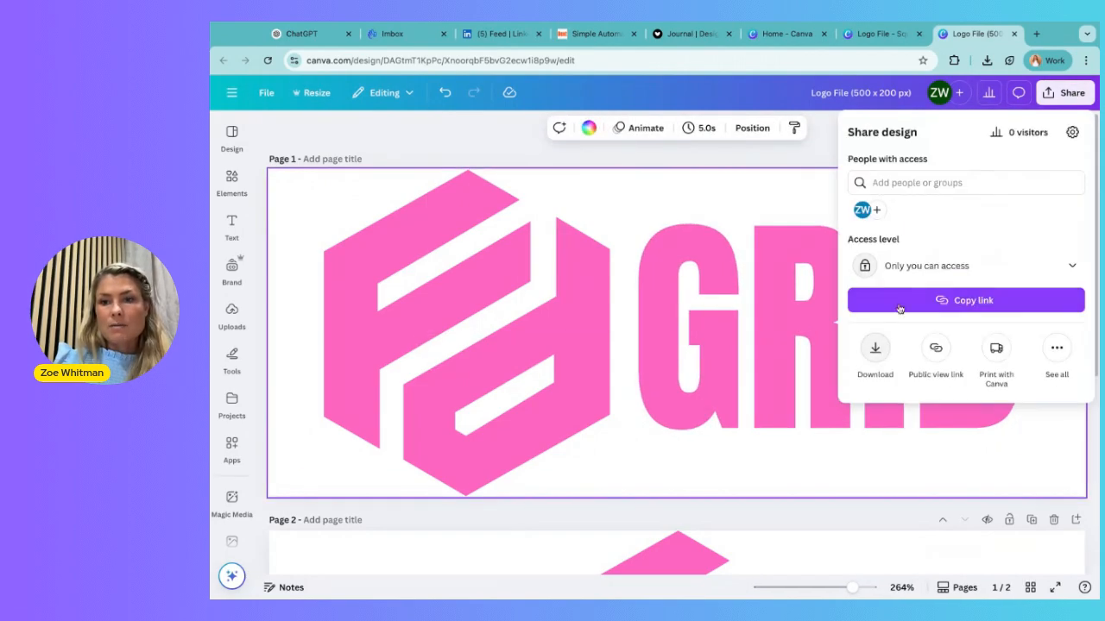
click(875, 347)
click(875, 350)
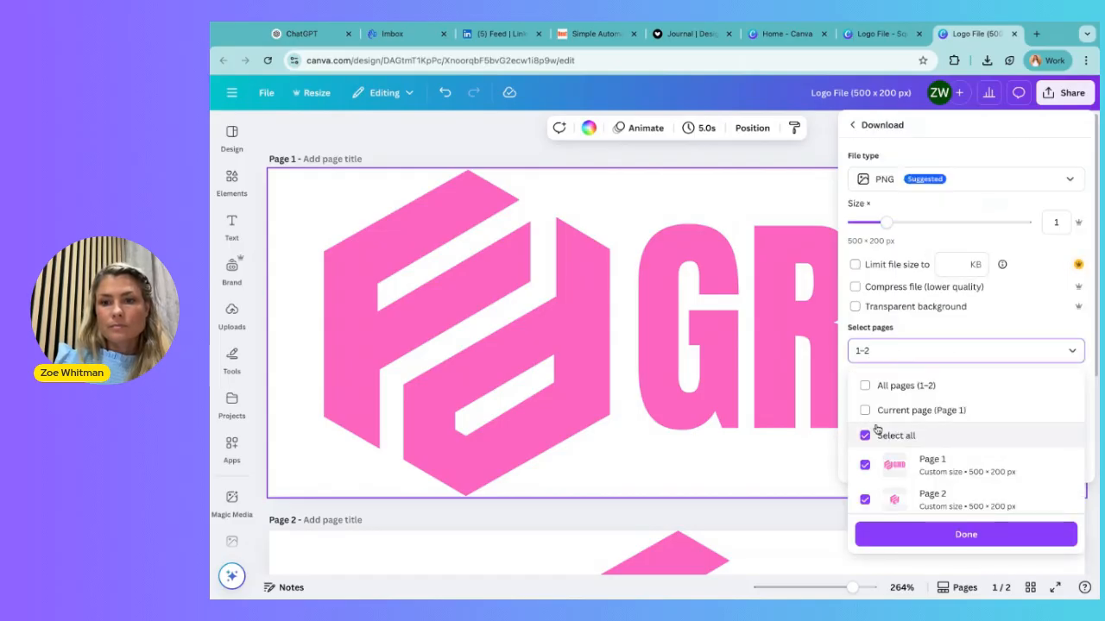
click(881, 496)
click(922, 535)
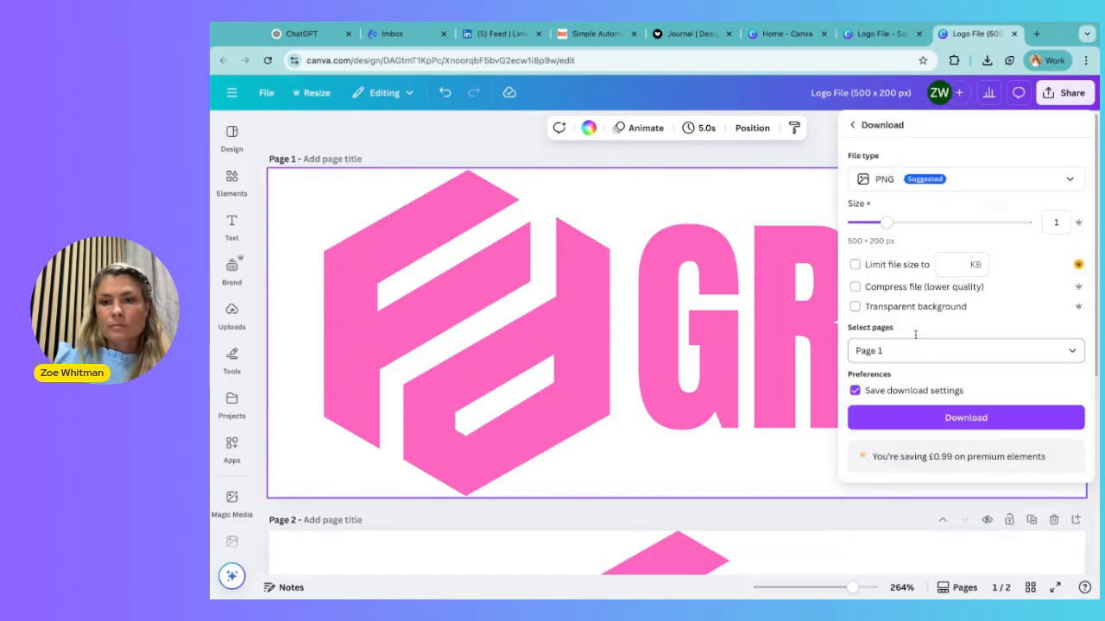
click(894, 309)
click(945, 419)
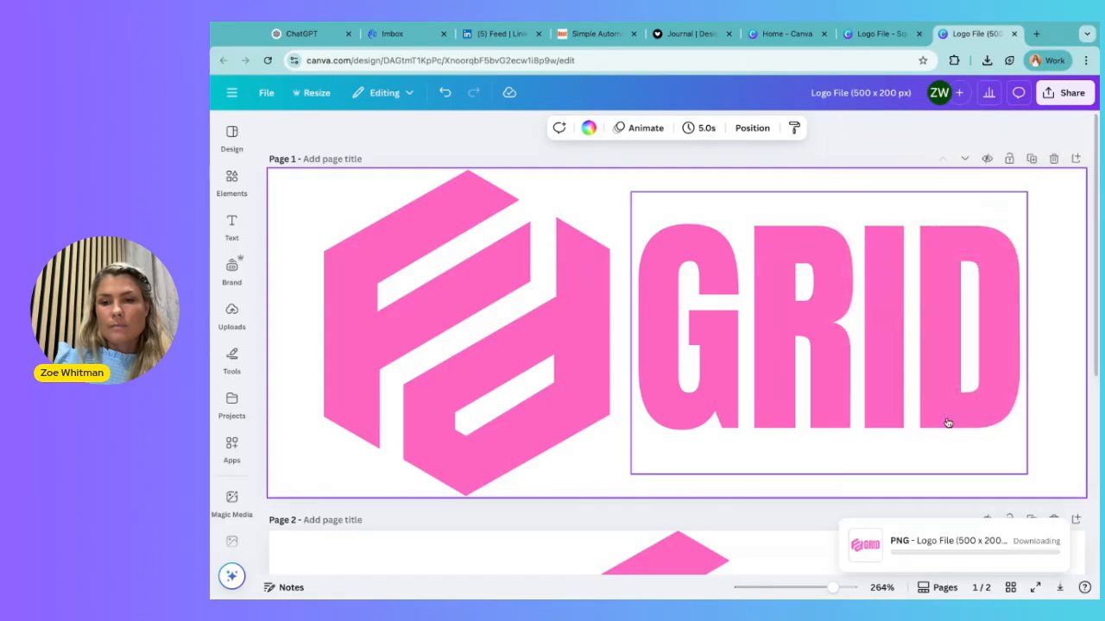
click(634, 181)
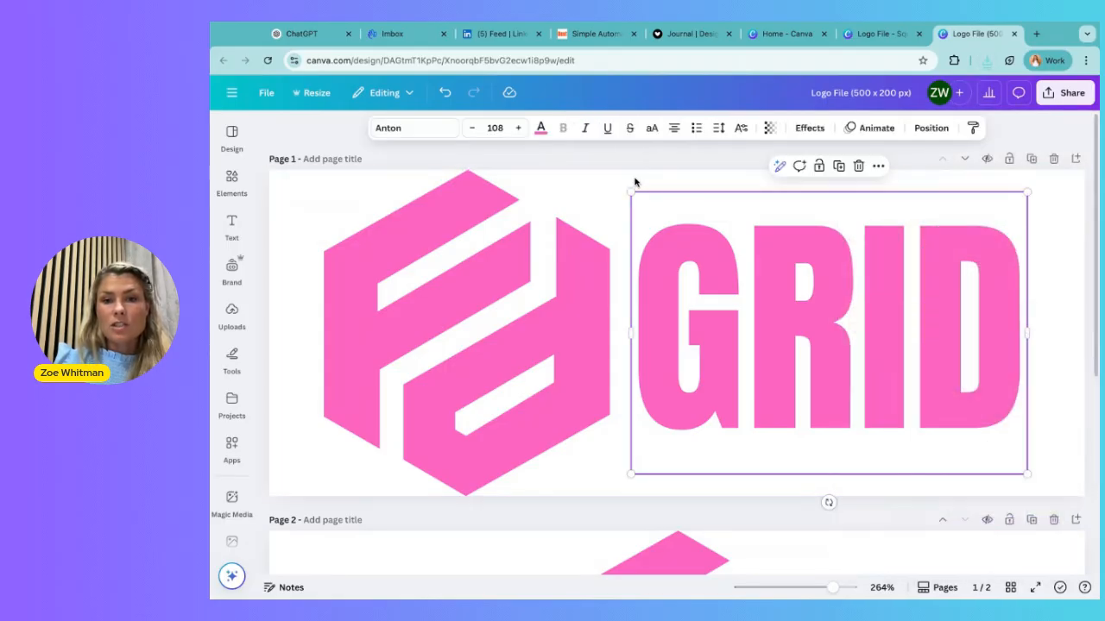
Switch to Journal's Design Lab, upload the 500 × 200 px logo PNG uncropped and save it as the logo image.
click(699, 38)
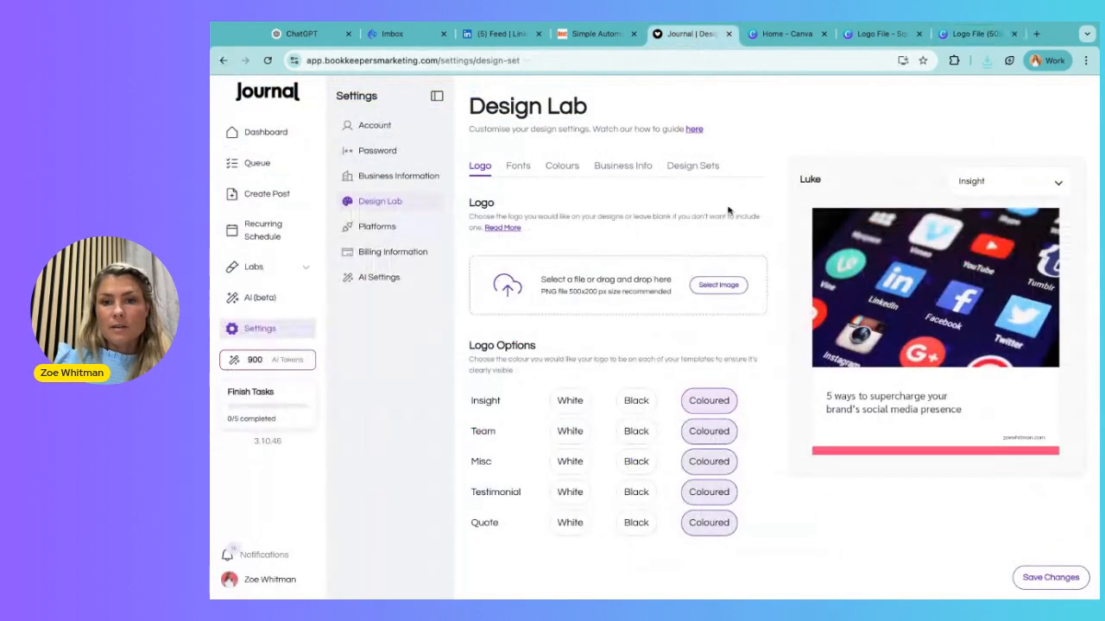
click(712, 281)
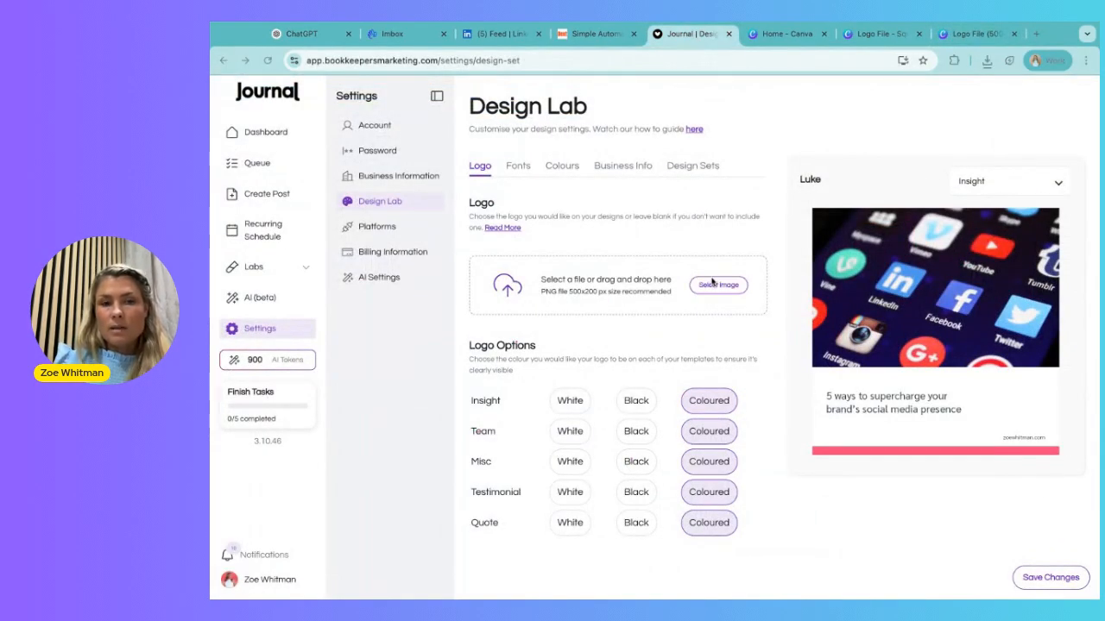
click(900, 351)
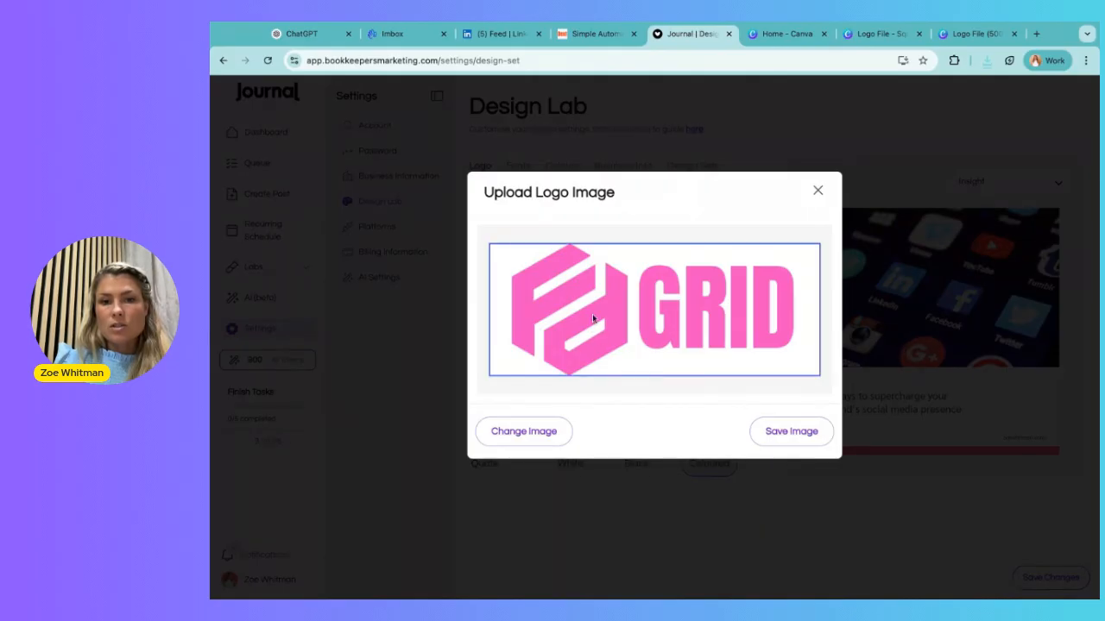
click(785, 436)
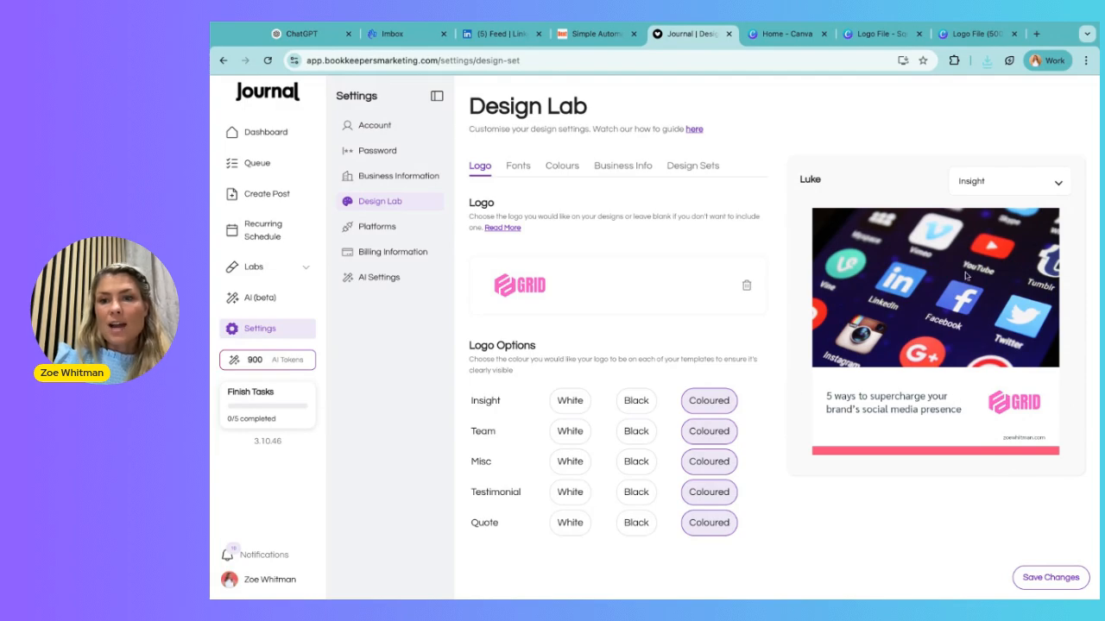
Preview the new logo on the Team, Misc and Testimonial templates to check how it displays.
scroll(965, 276, down, 1)
scroll(774, 426, down, 1)
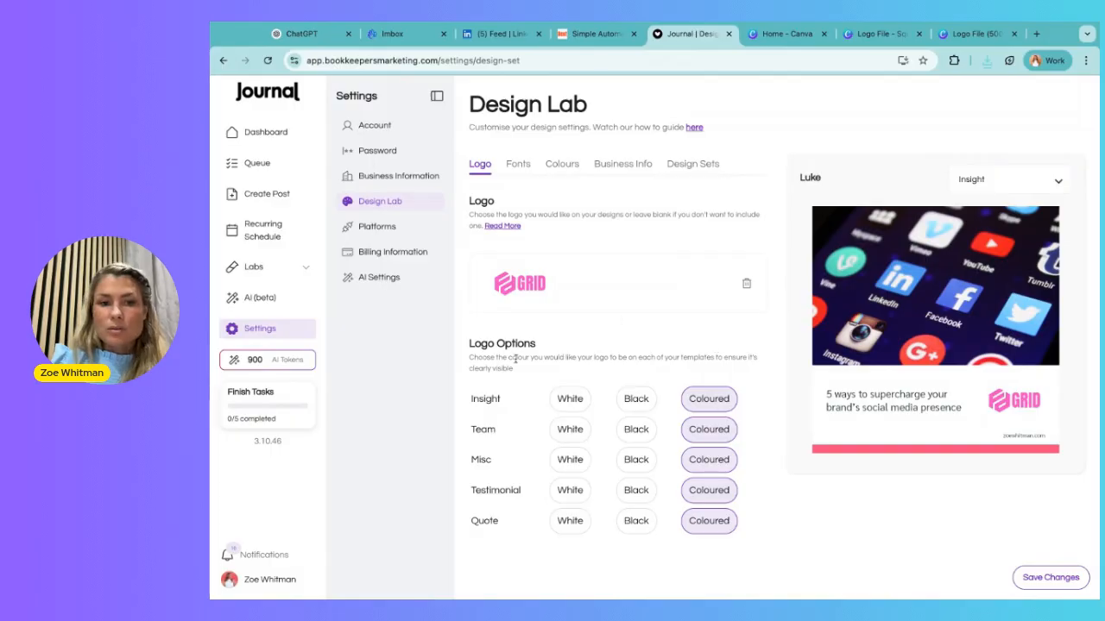
click(1004, 176)
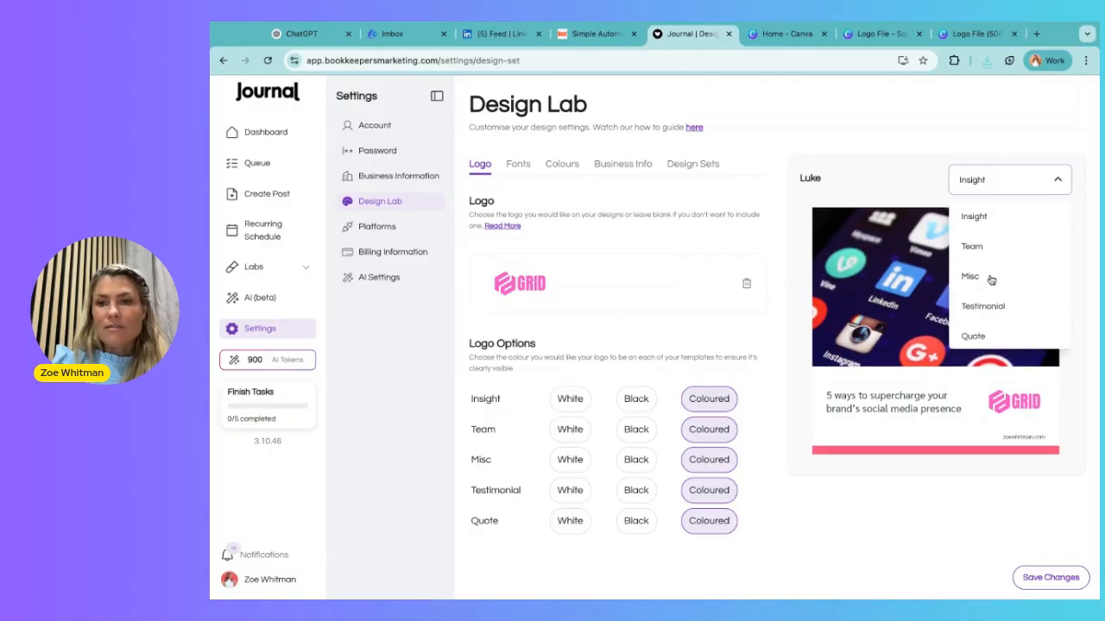
click(997, 245)
click(999, 180)
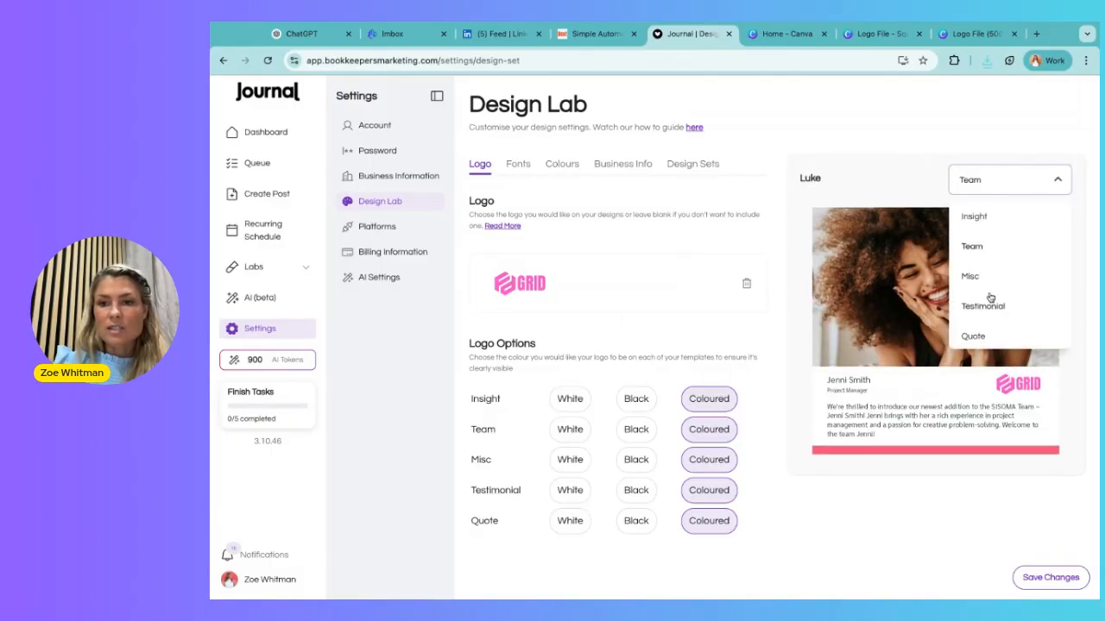
click(990, 285)
click(997, 178)
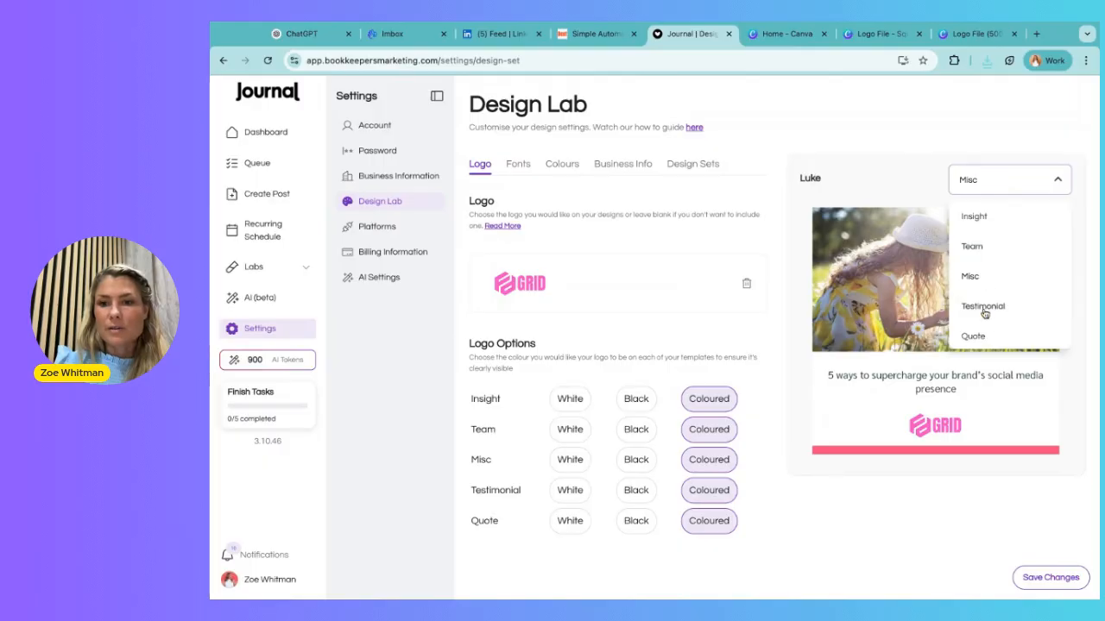
click(984, 307)
Preview the Misc template and set its logo colour option to Black.
click(982, 177)
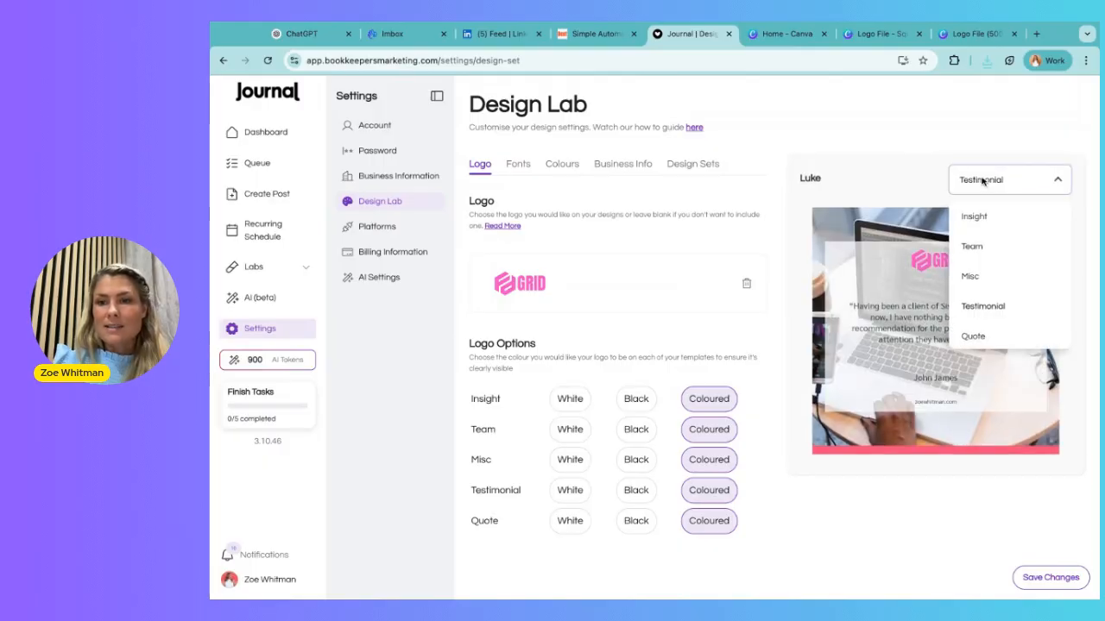
click(984, 276)
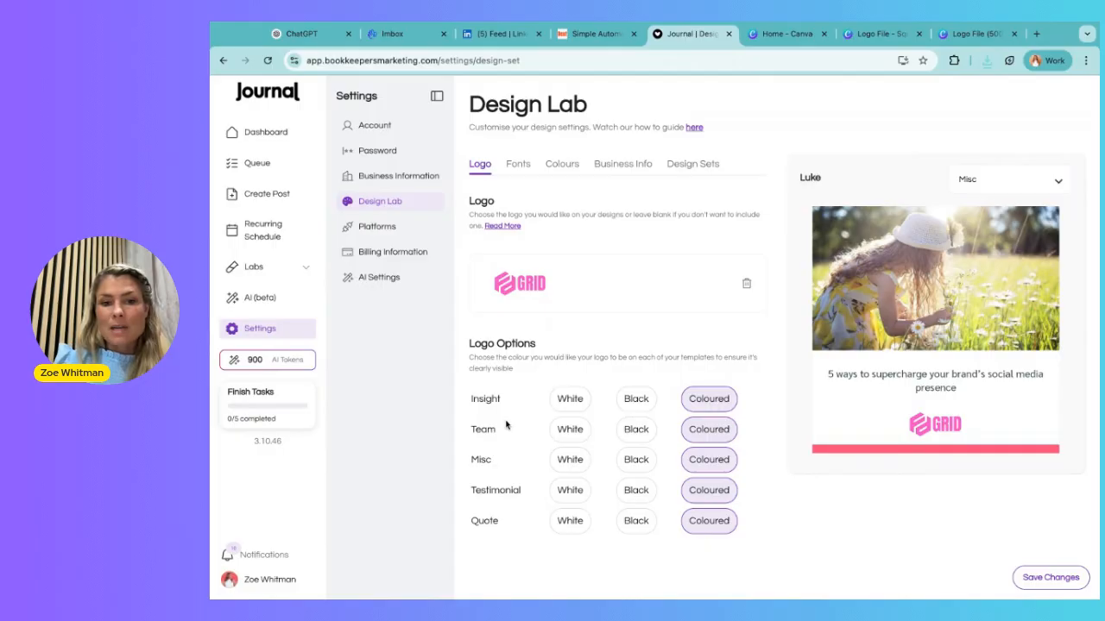
click(636, 463)
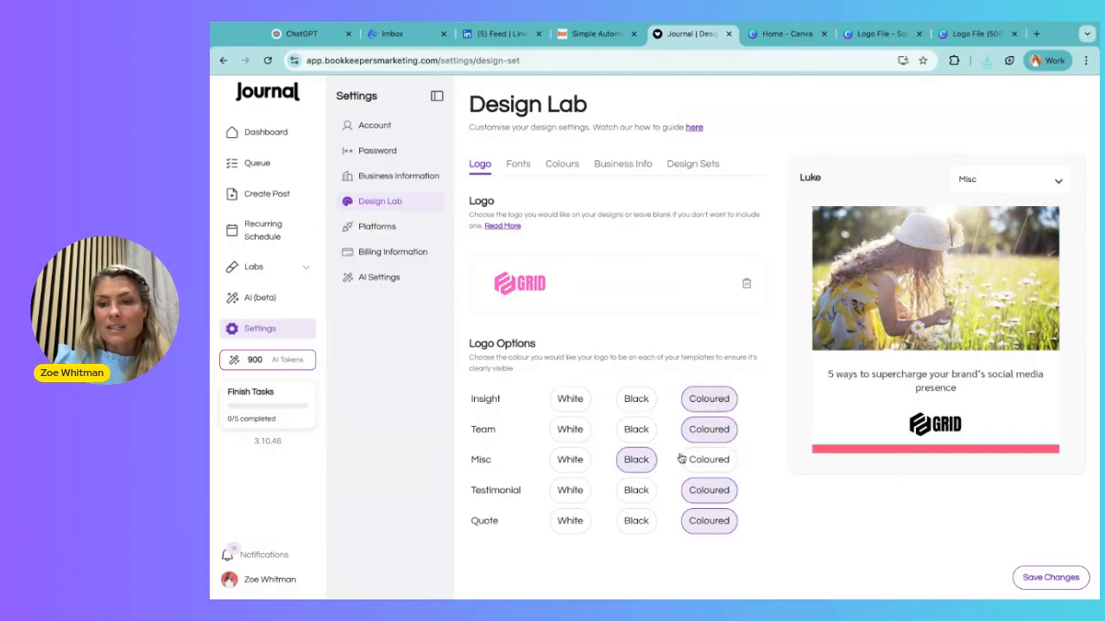